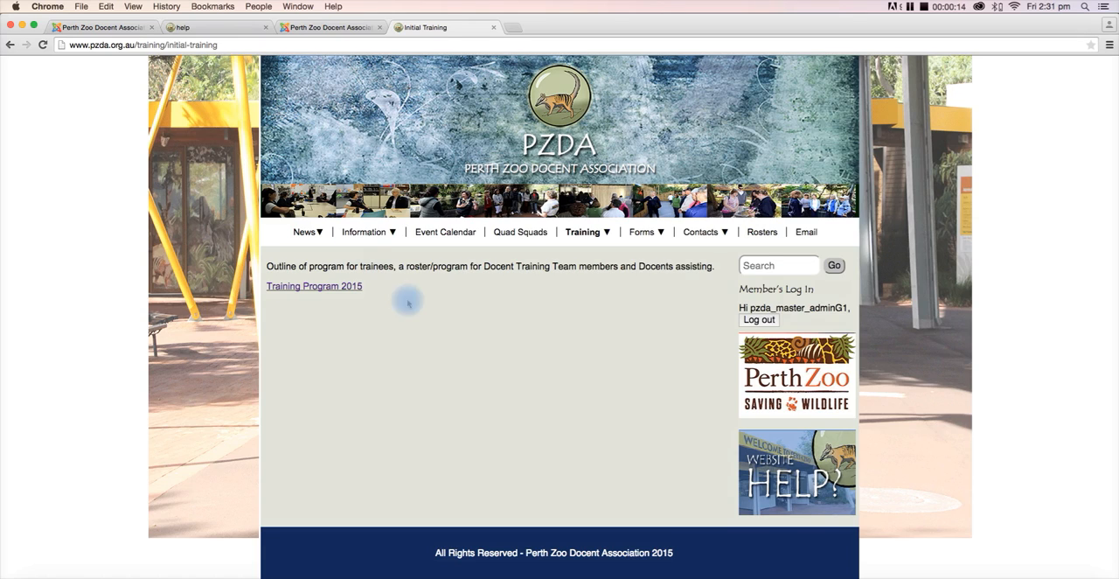
- View the Training Program 2015 PDF linked on the Initial Training page and close it
left_click_drag(372, 288, 268, 292)
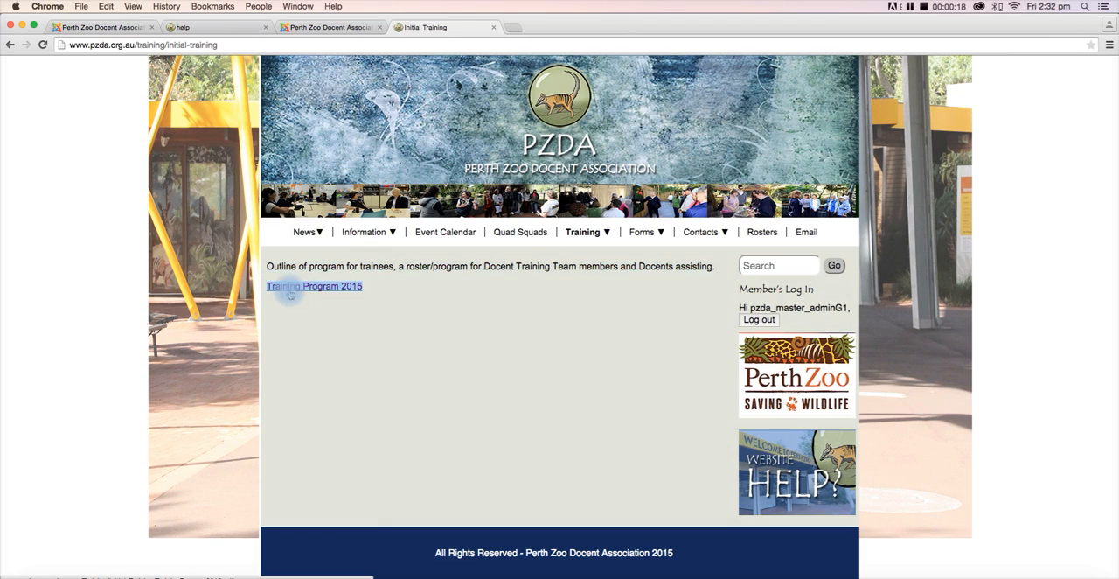
left_click(370, 334)
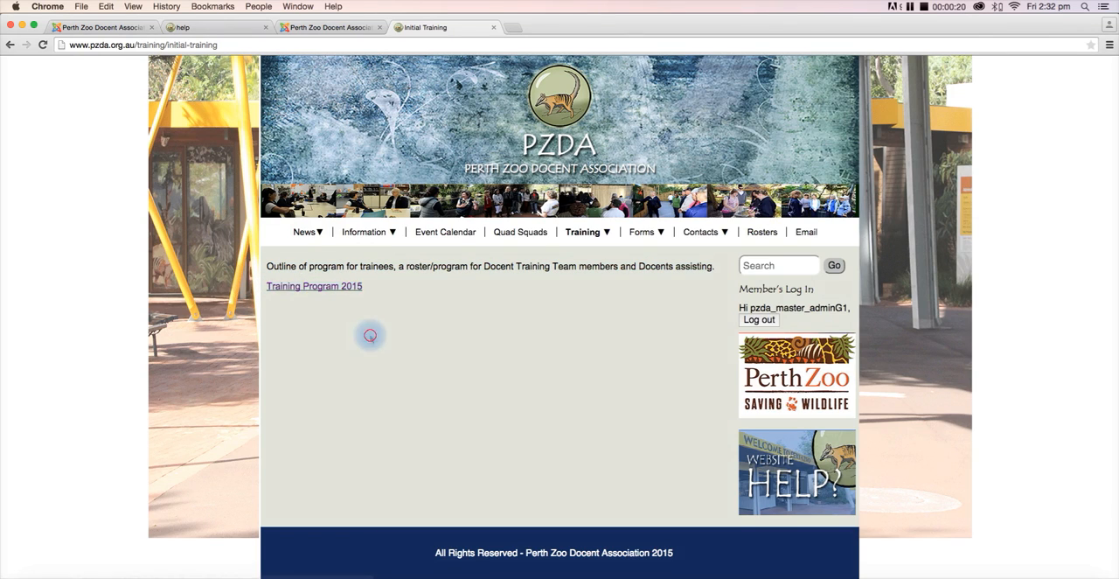
left_click(312, 288)
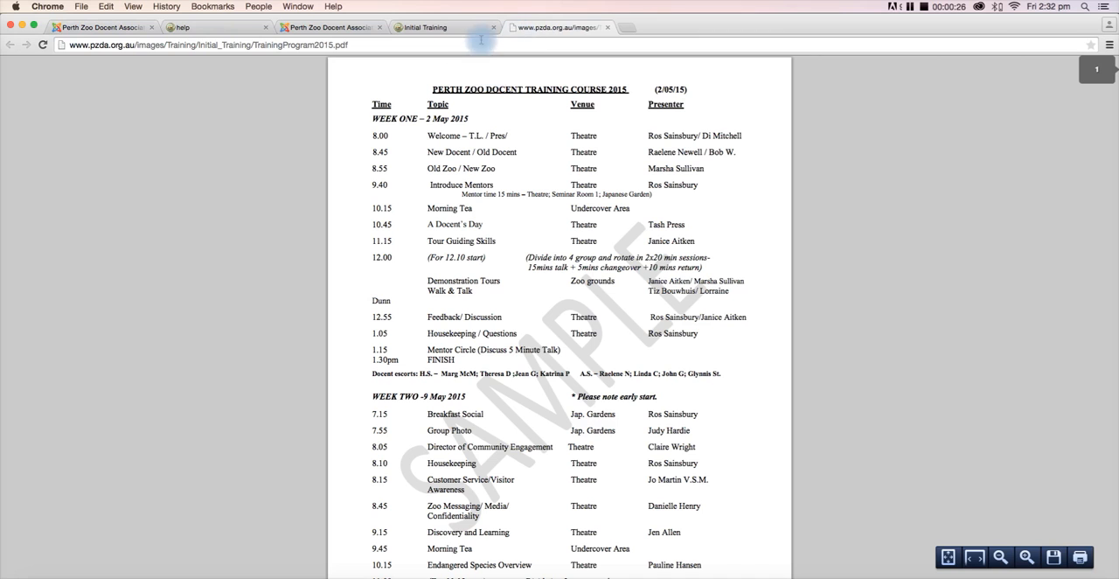
scroll(387, 179, "down", 5)
scroll(387, 188, "down", 6)
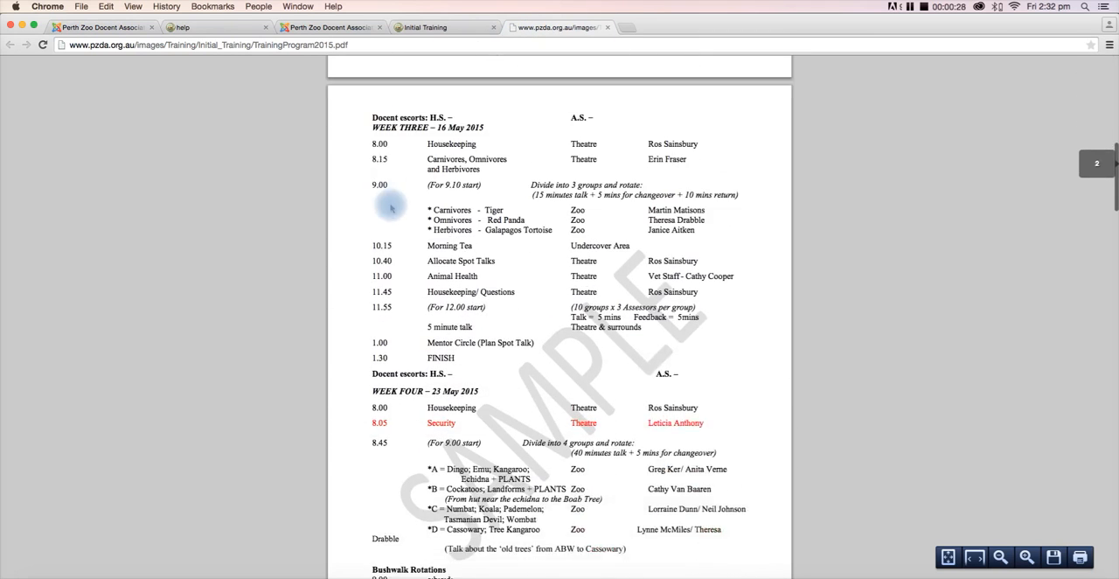
left_click(610, 27)
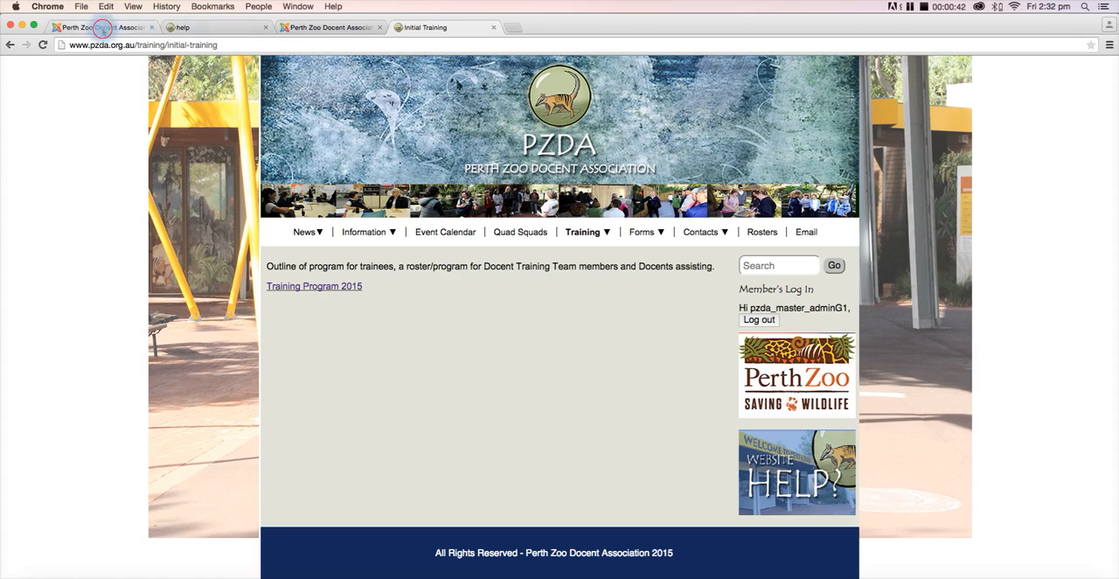
- In the Initial Training article, unlink "Training Program 2015" and paste the path images/Training/Initial_Training/TrainingProgram2015.pdf below it
left_click(100, 27)
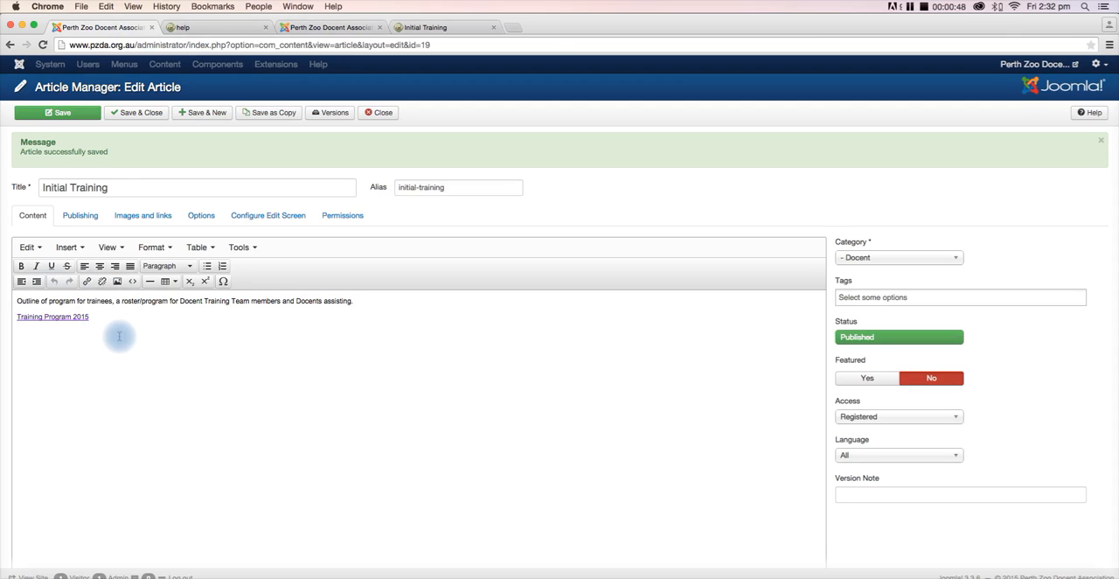
left_click(48, 316)
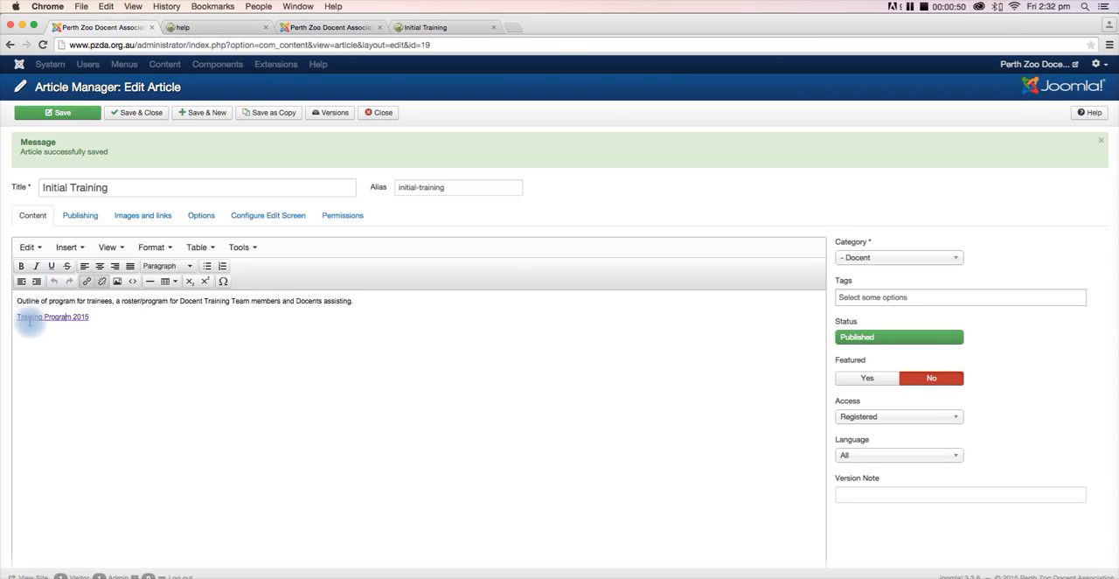
left_click(102, 281)
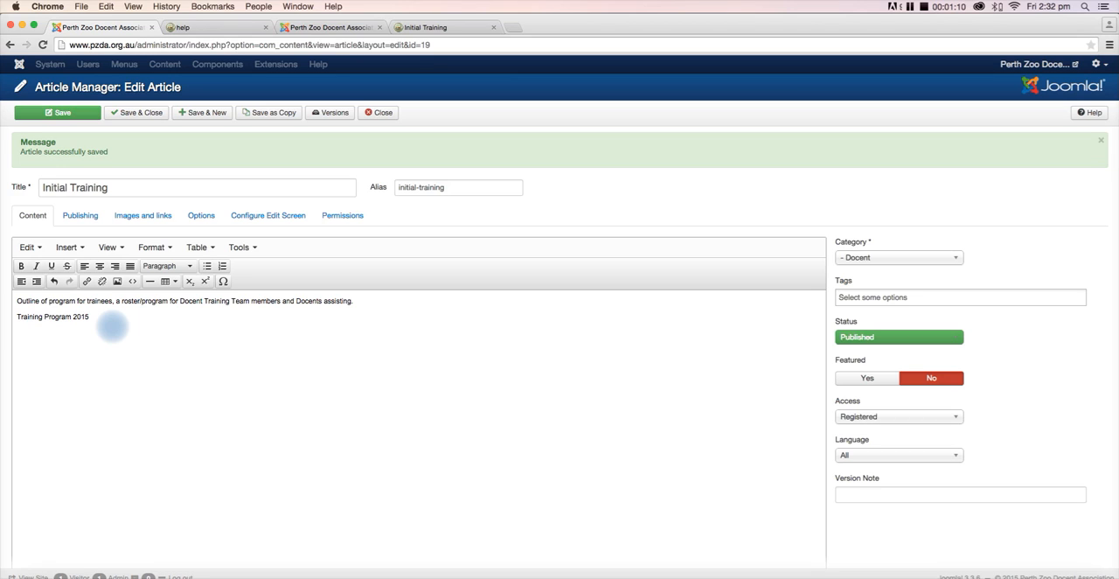
type("images/Training/Initial_Training/TrainingProgram2015.pdf")
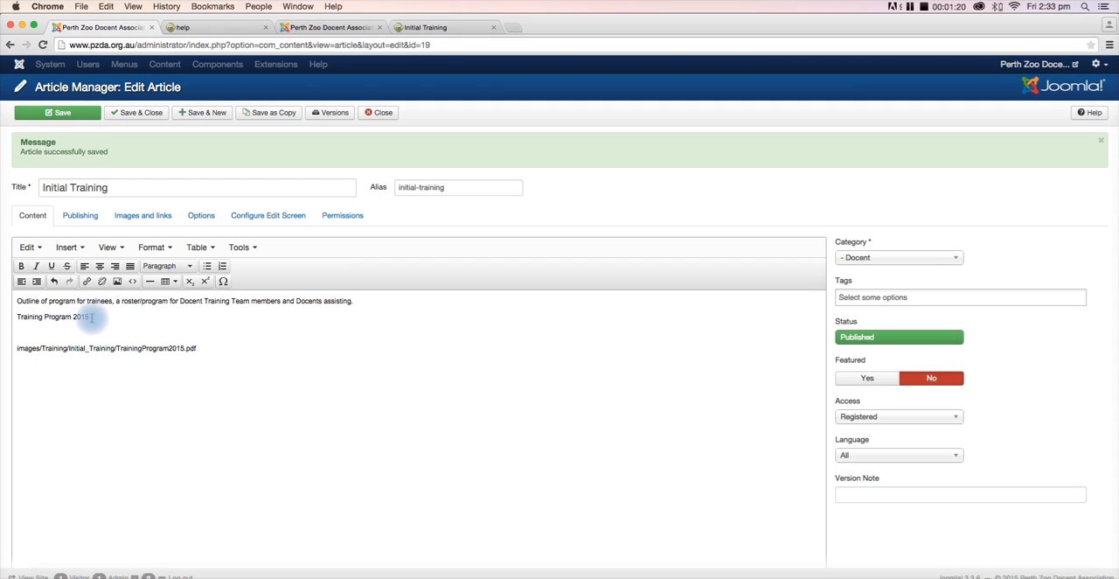
left_click_drag(88, 317, 14, 316)
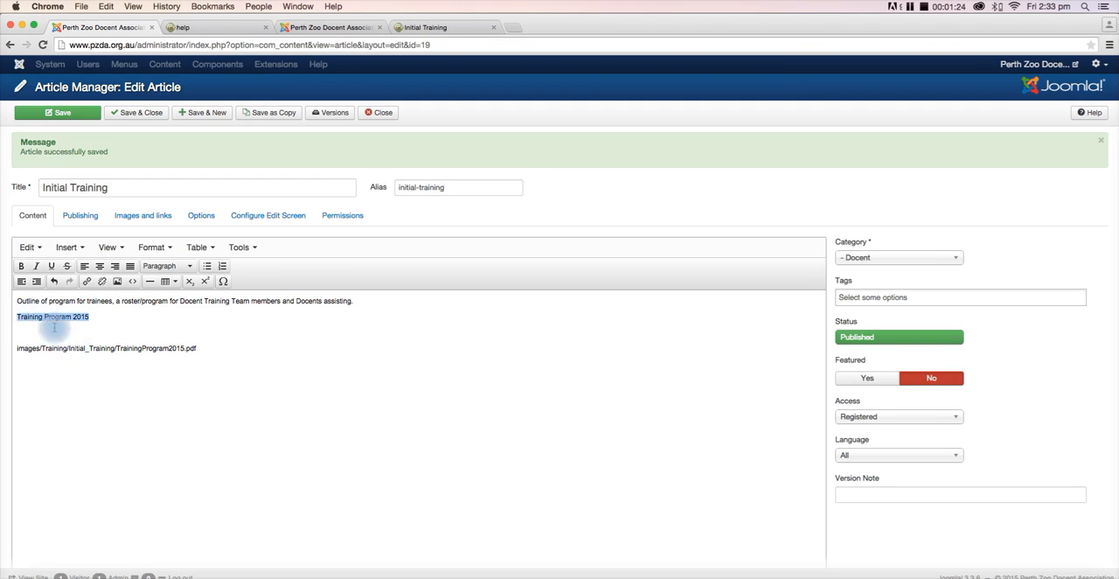
left_click(89, 318)
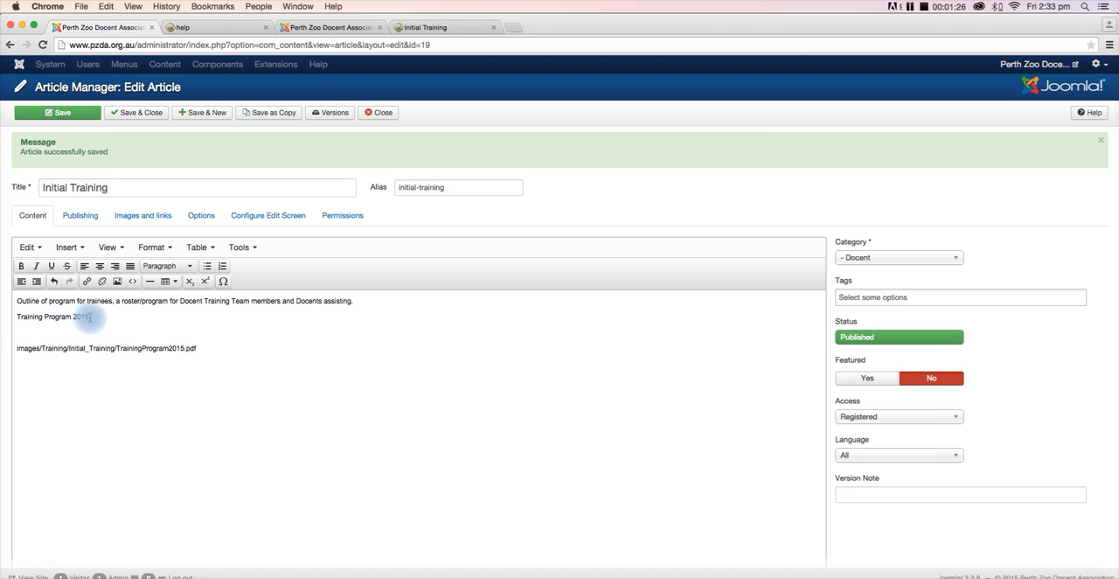
left_click_drag(89, 319, 15, 317)
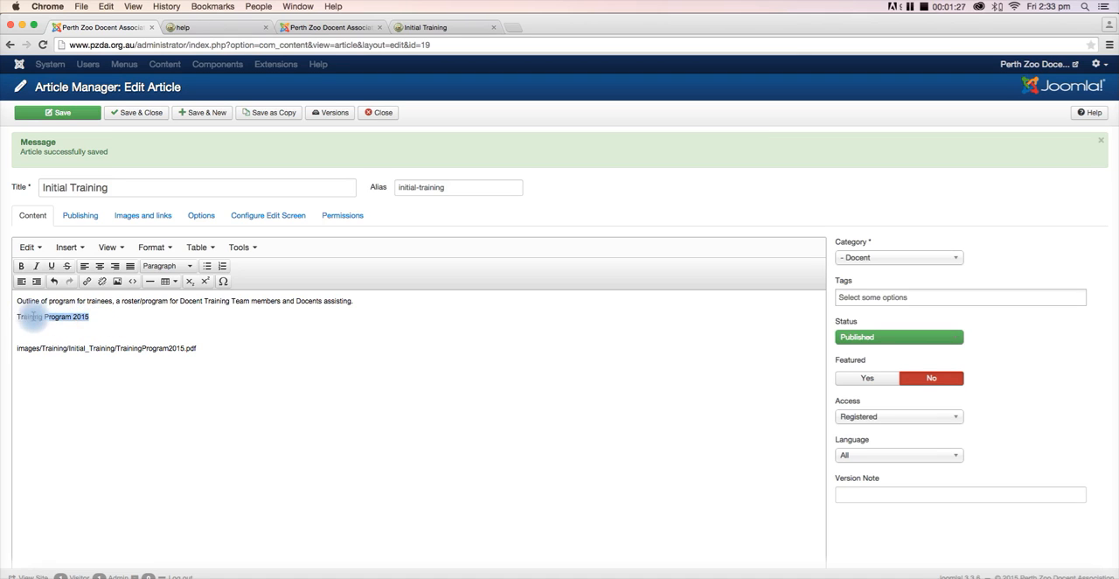
left_click(87, 283)
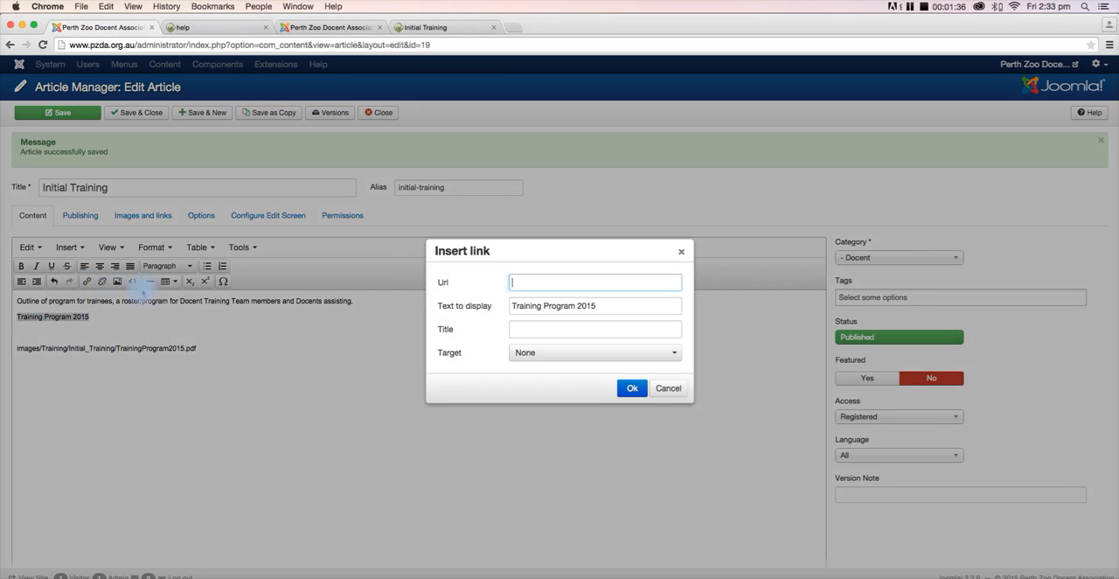
left_click(515, 281)
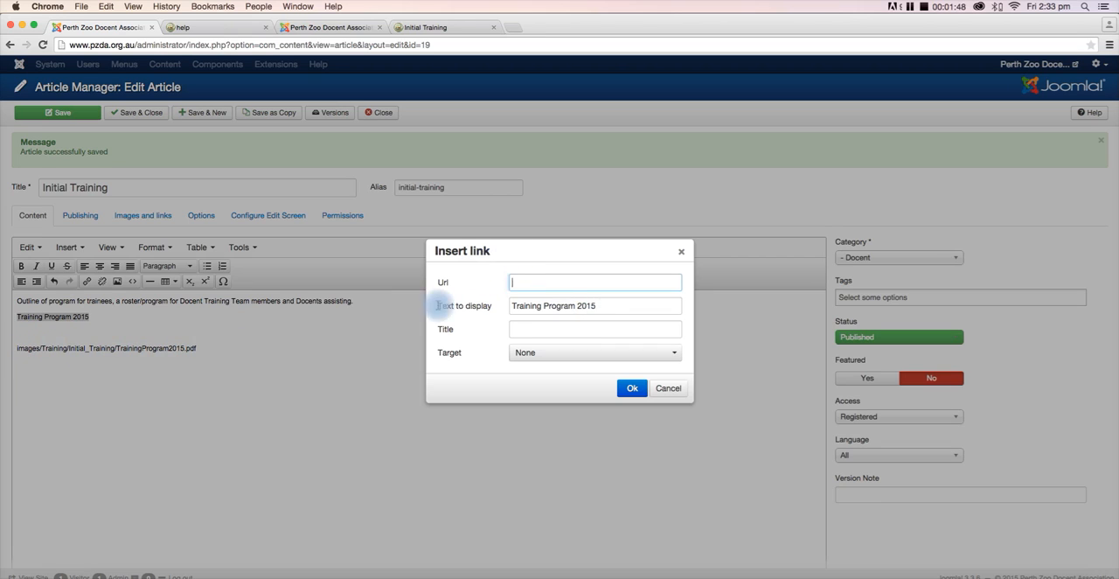
left_click(540, 285)
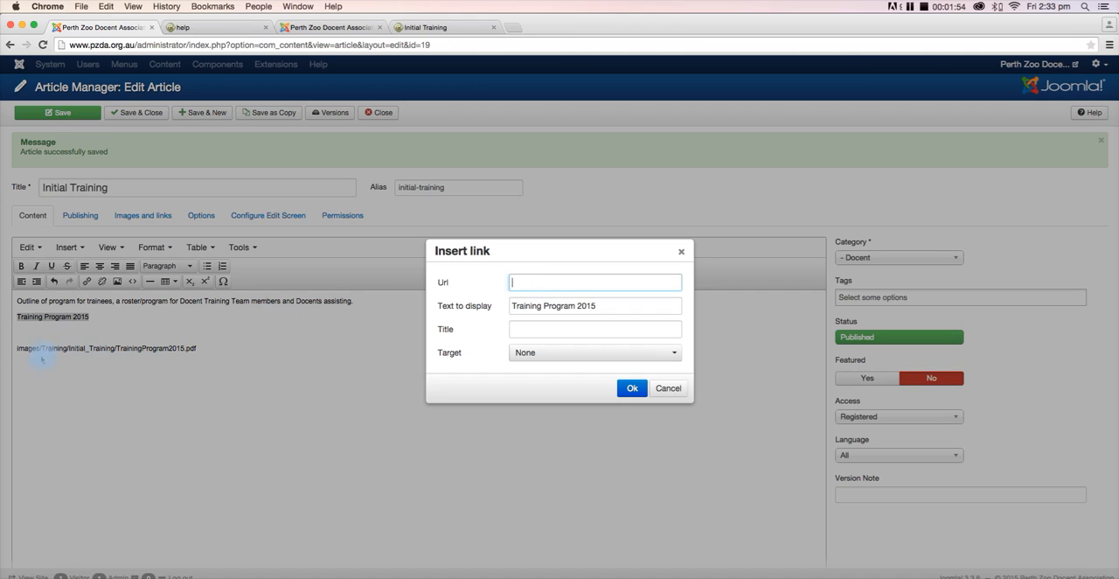
left_click(614, 308)
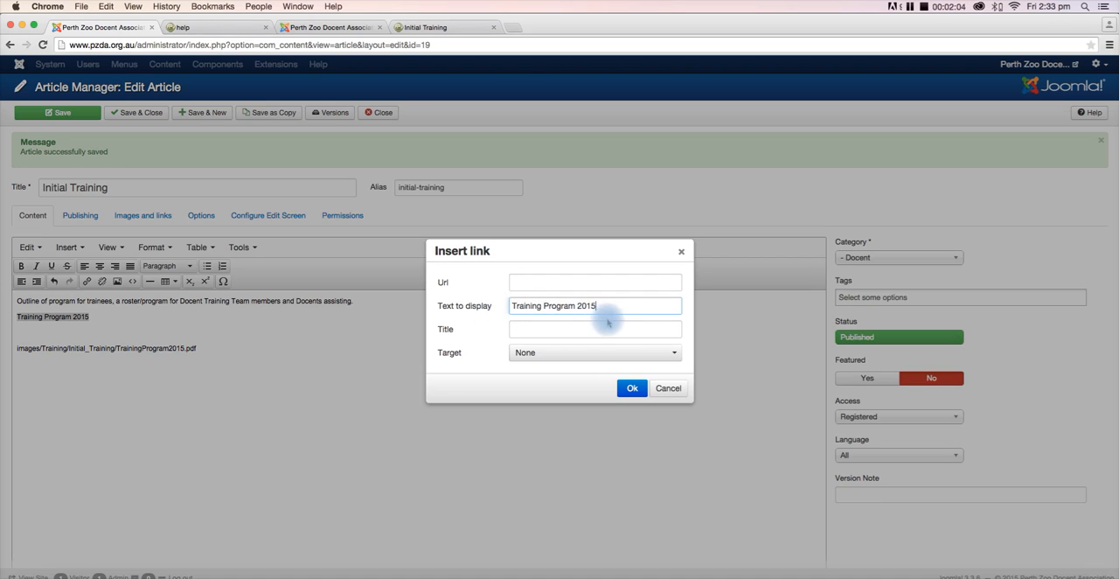
left_click(556, 357)
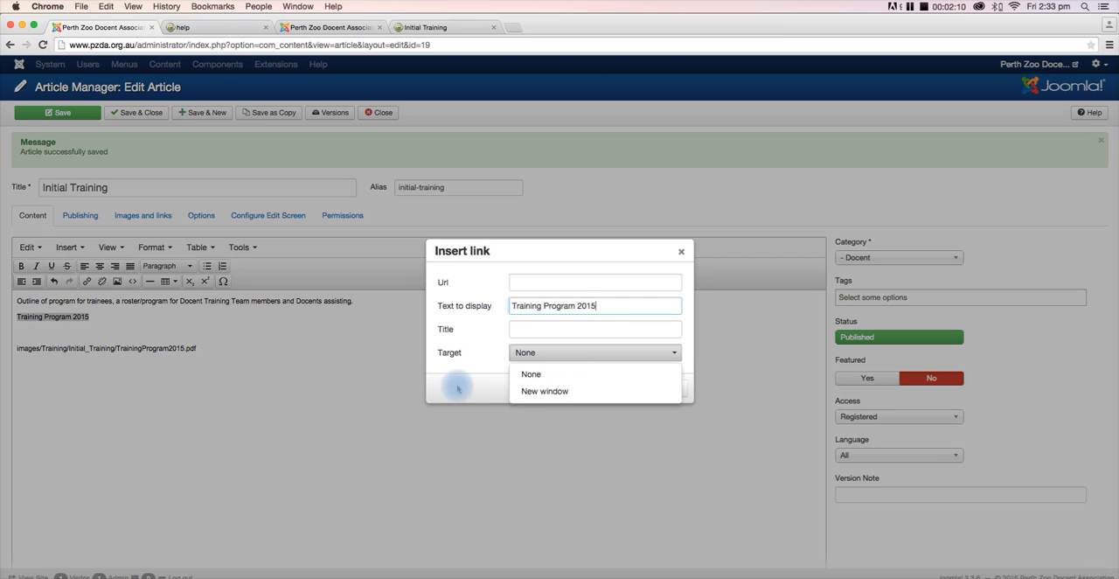
left_click(540, 390)
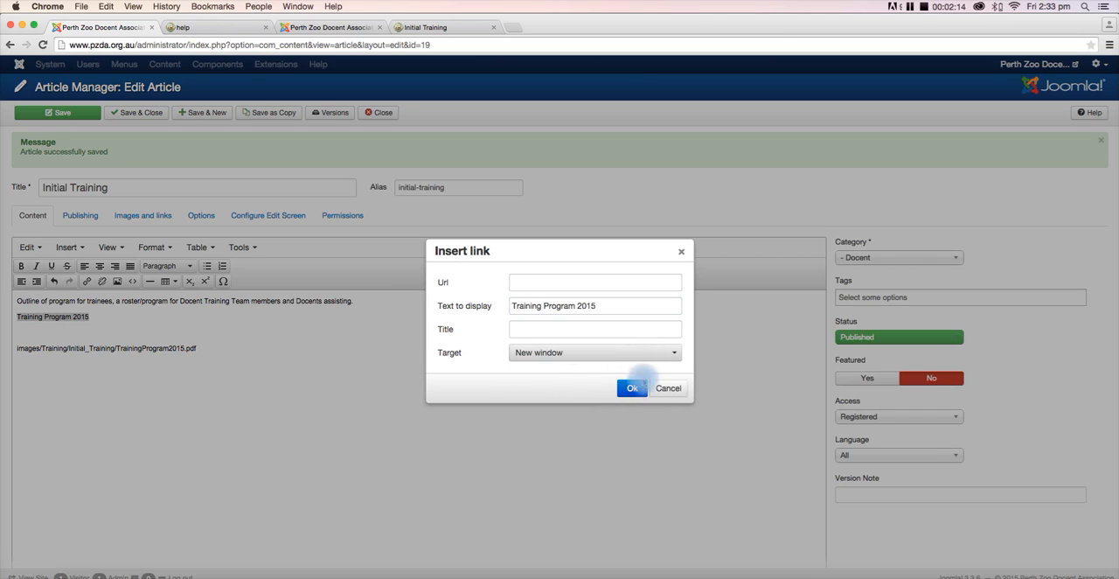
left_click(524, 281)
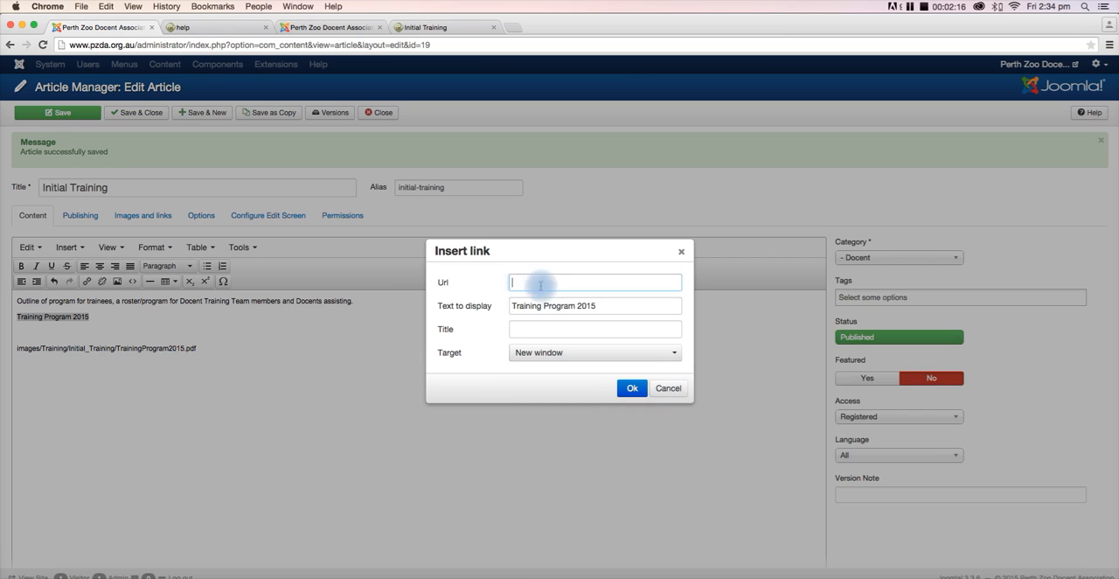
left_click(669, 388)
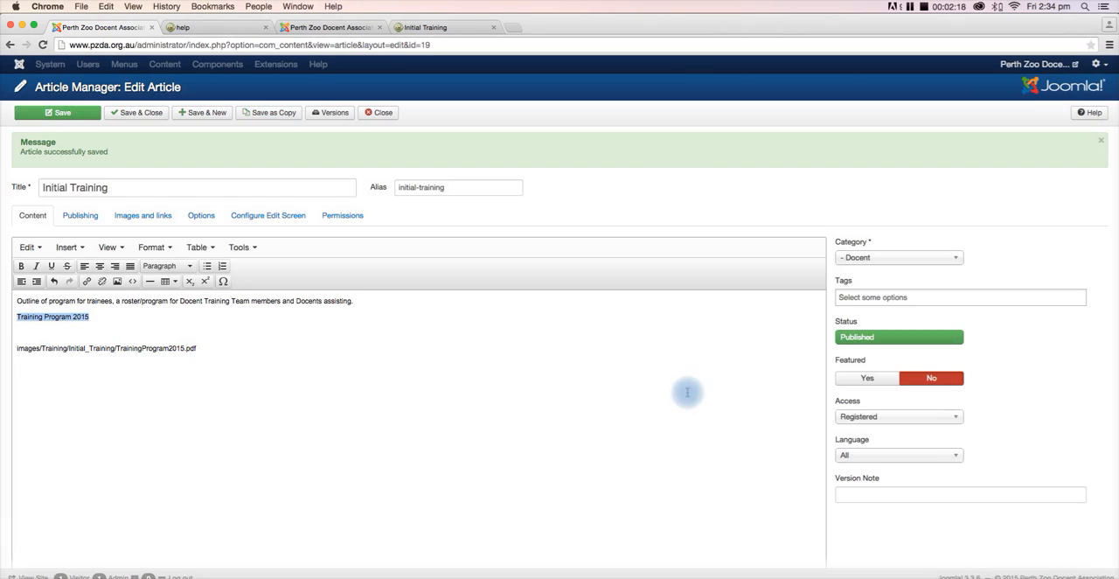
- Examine the folder and file name parts of the PDF path pasted below "Training Program 2015"
left_click(247, 365)
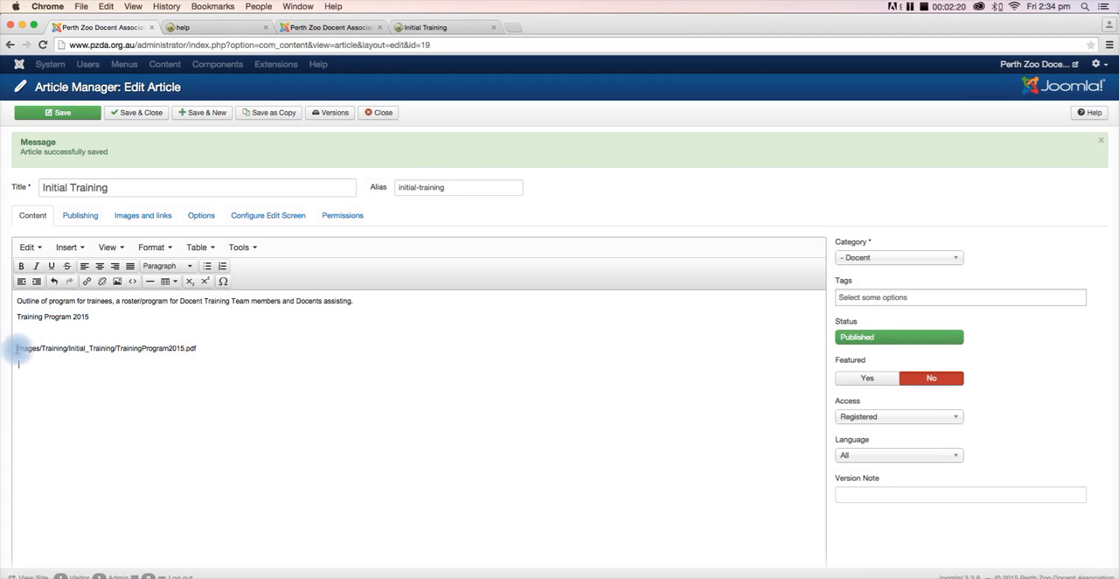
left_click_drag(15, 348, 207, 349)
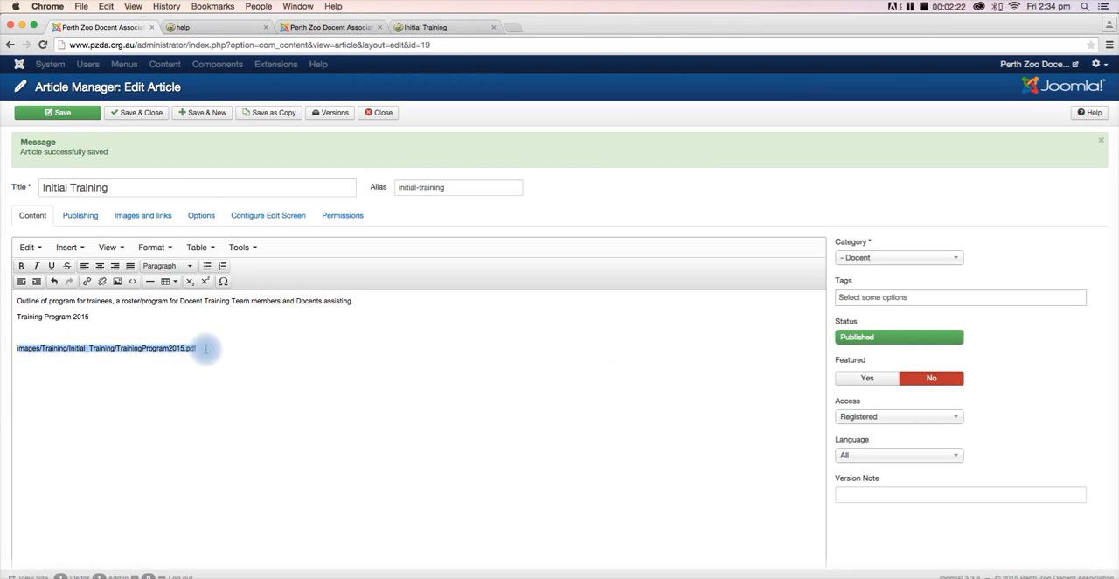
left_click(283, 368)
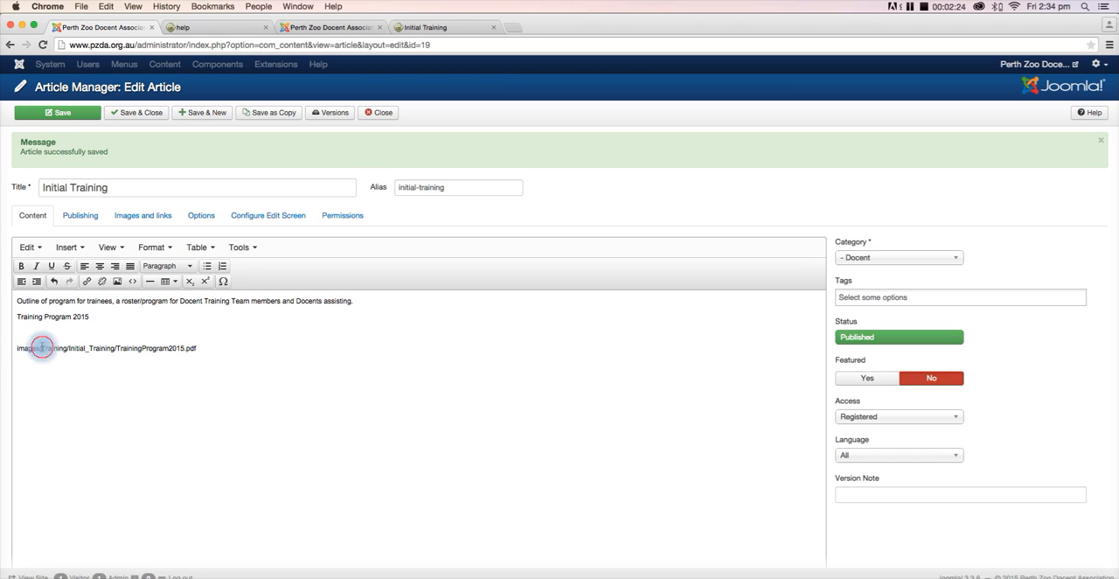
double_click(48, 347)
left_click_drag(52, 348, 16, 352)
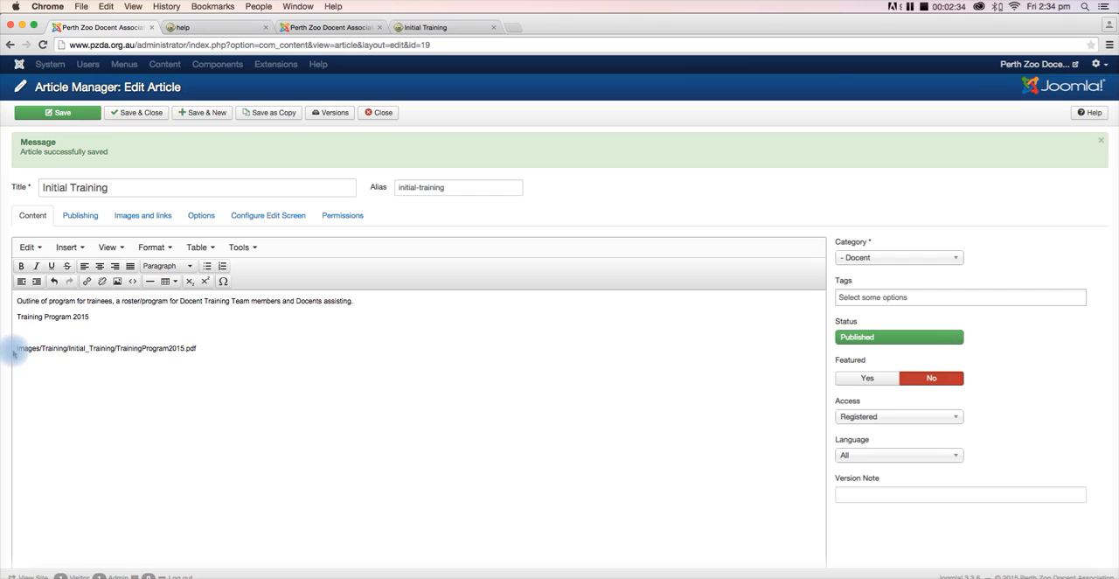
left_click_drag(69, 348, 84, 348)
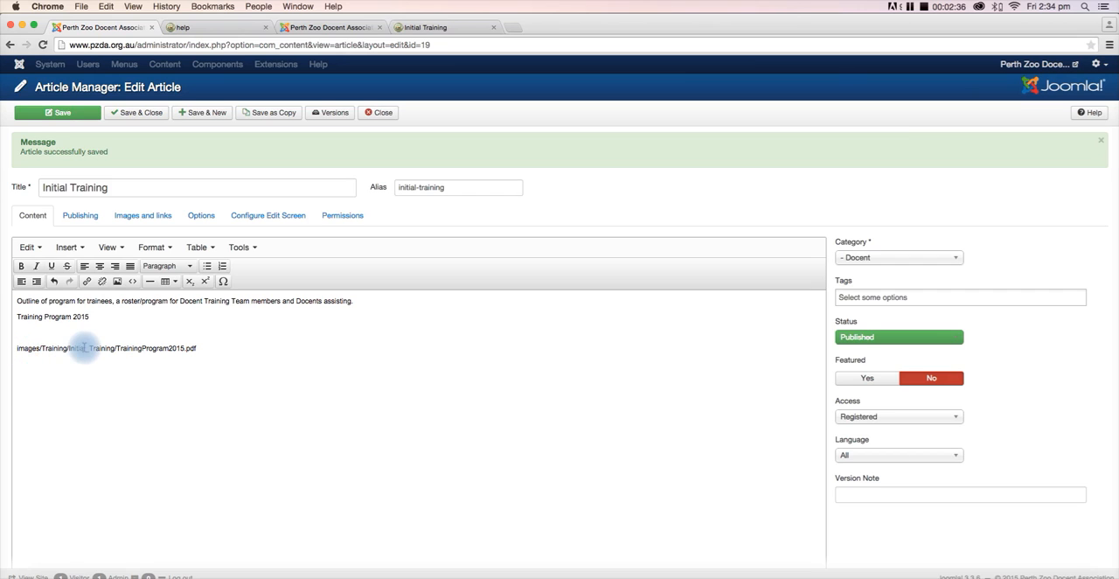
left_click(18, 350)
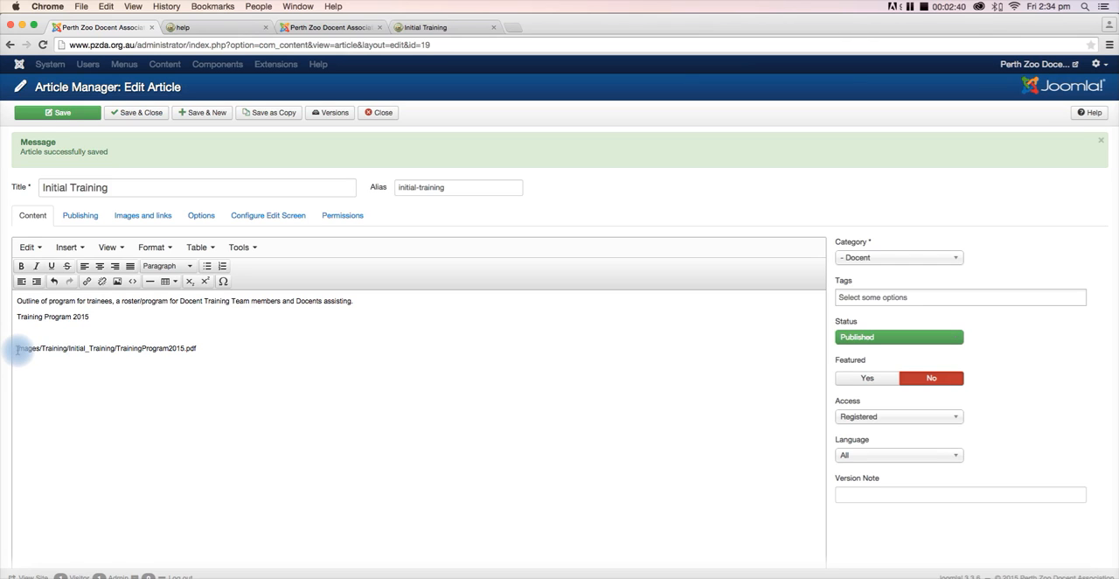
left_click_drag(19, 349, 45, 351)
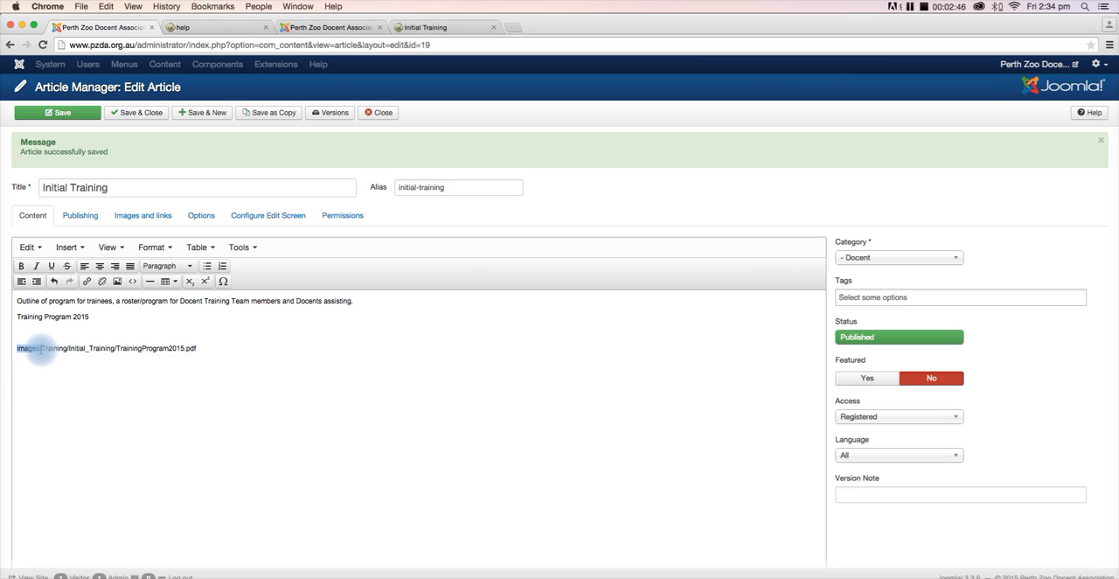
left_click(46, 348)
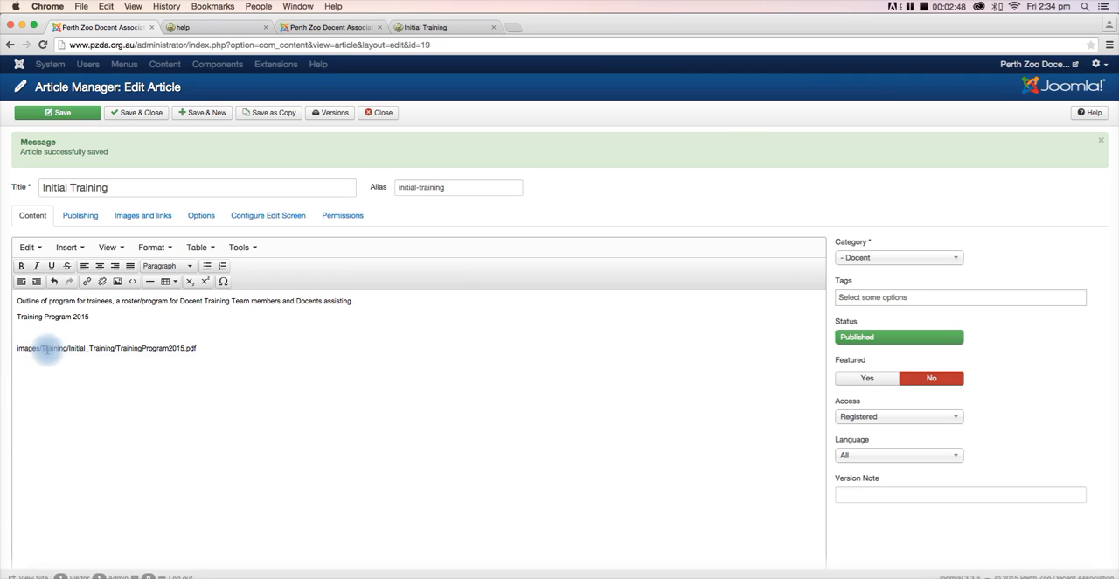
left_click_drag(46, 348, 59, 348)
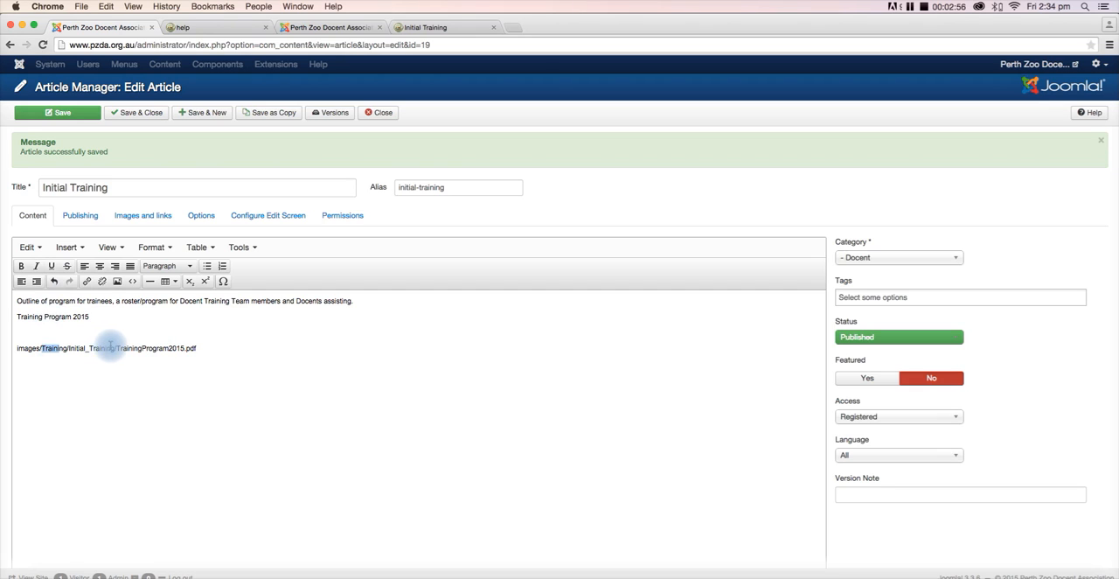
left_click(51, 350)
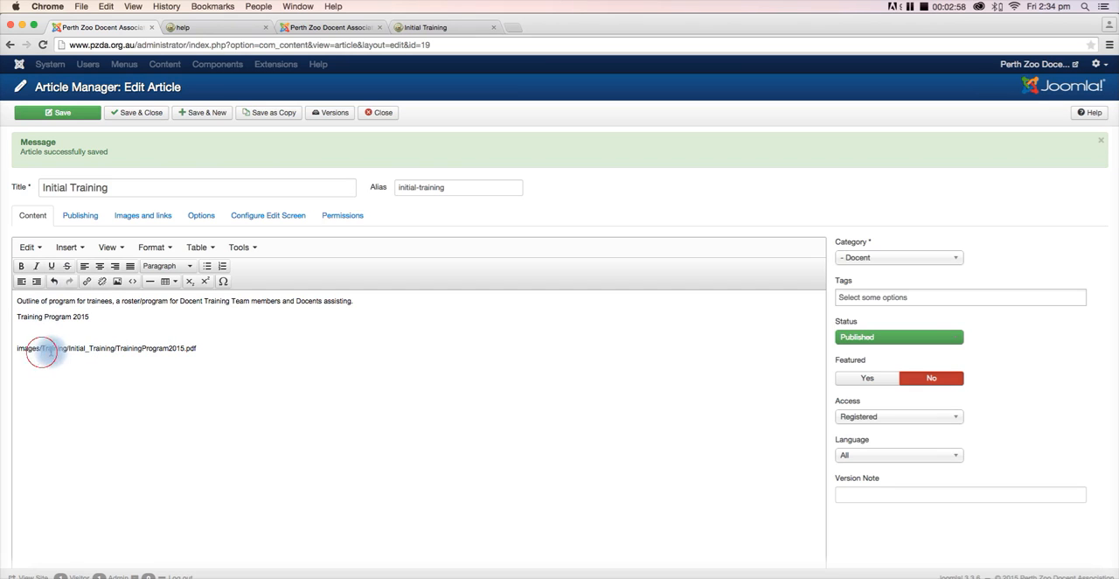
left_click_drag(41, 350, 115, 348)
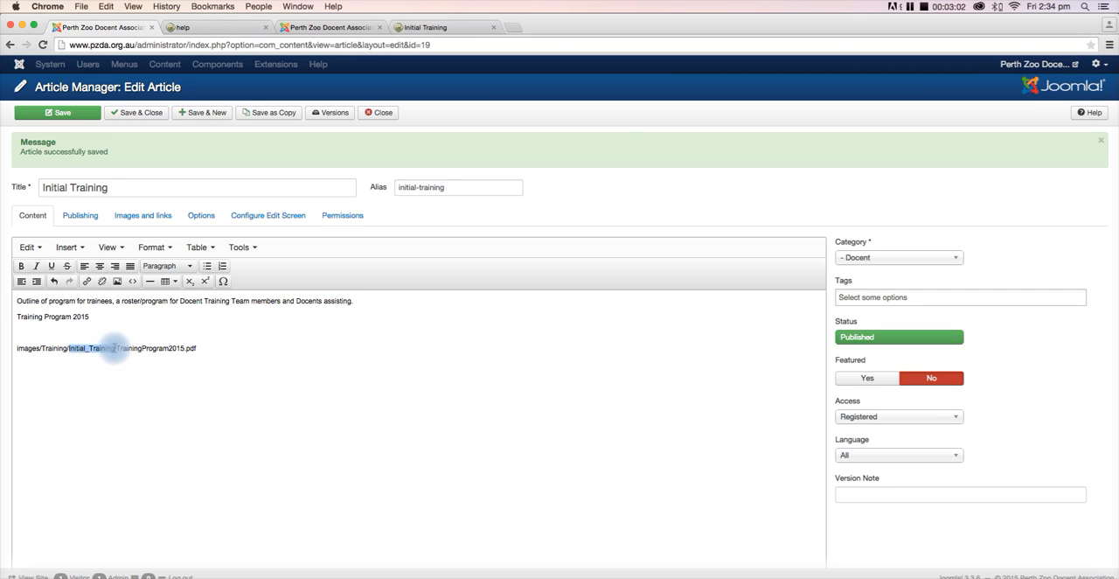
left_click(17, 348)
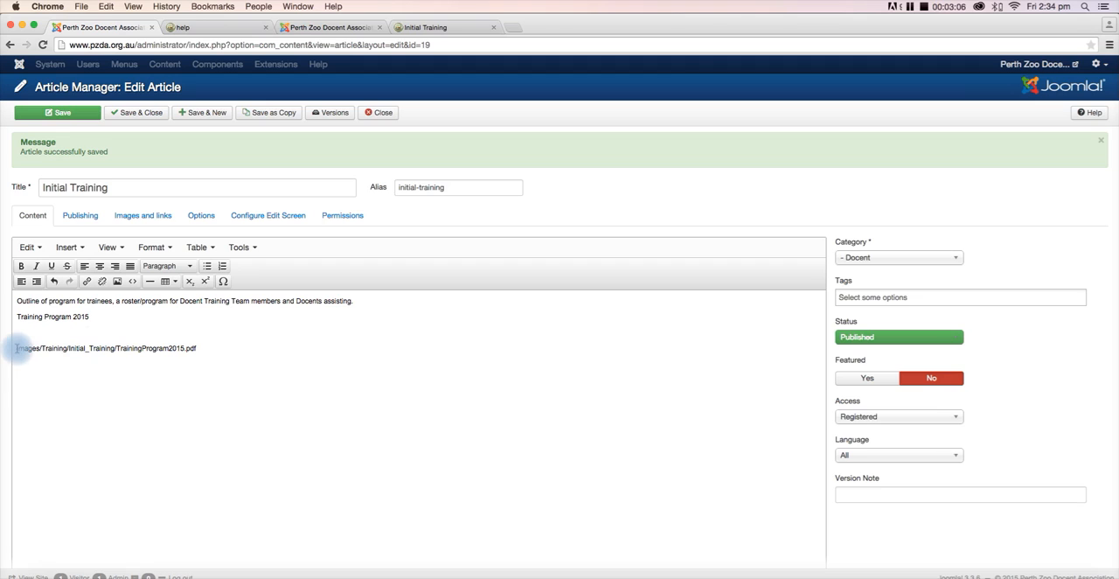
left_click_drag(17, 348, 32, 349)
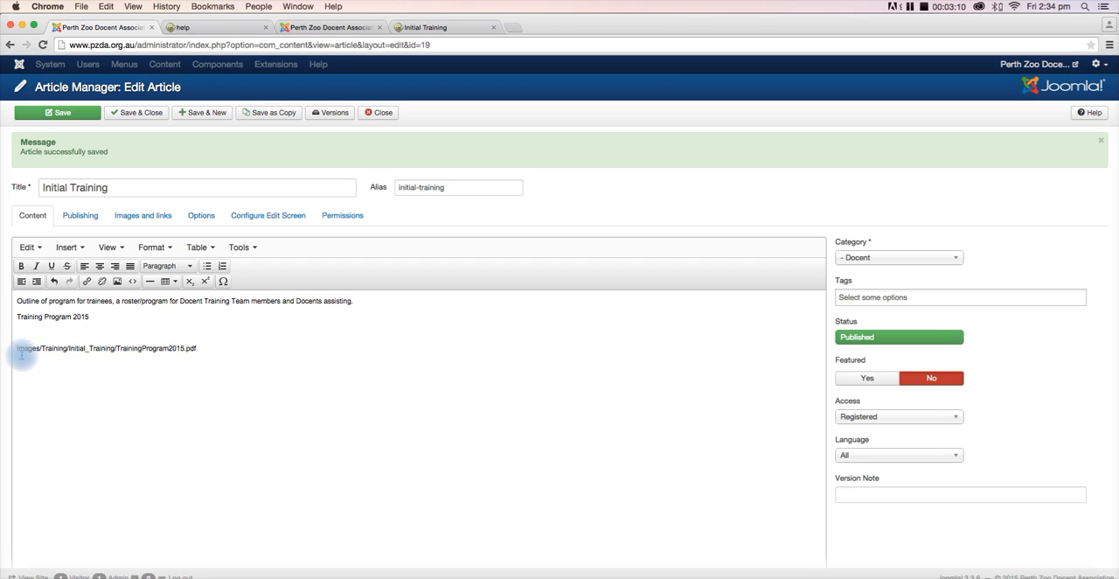
left_click_drag(16, 347, 38, 349)
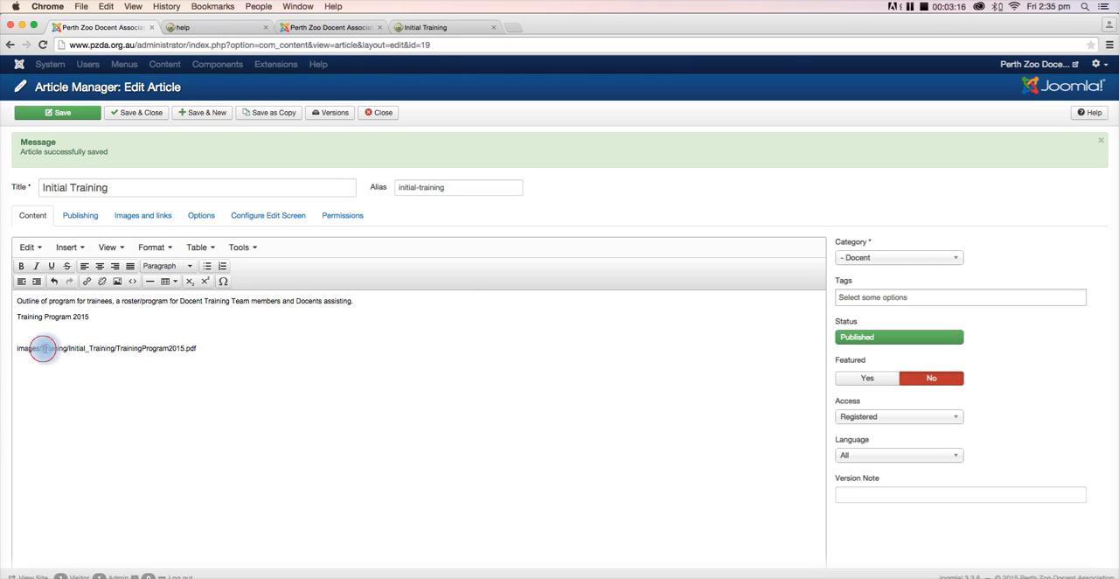
left_click_drag(43, 348, 62, 347)
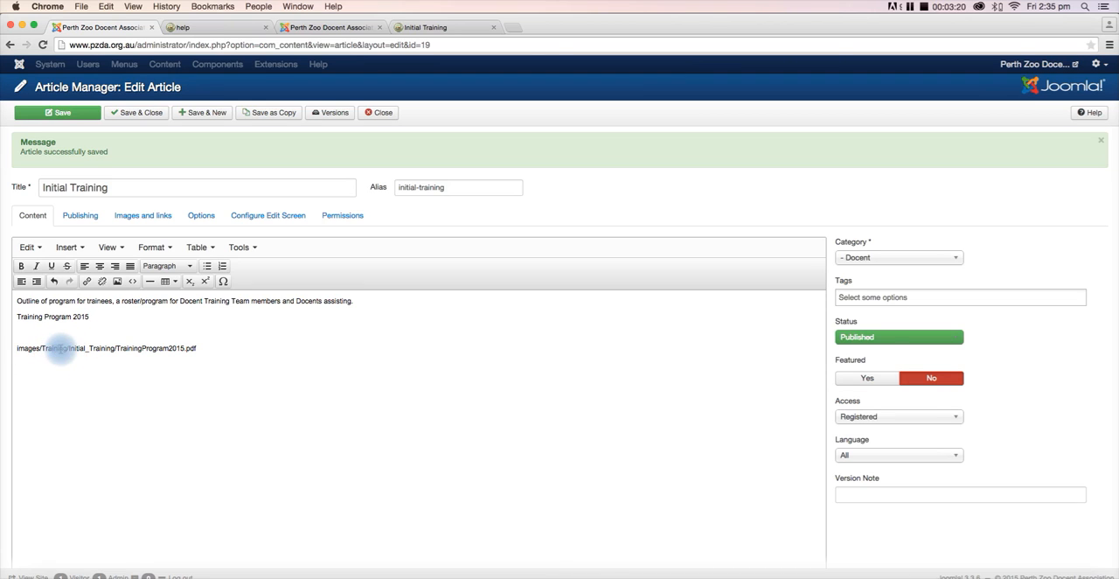
- Review the folder, subfolder, file name and .pdf extension parts of the path below "Training Program 2015" in the article
left_click(69, 348)
left_click_drag(69, 348, 114, 347)
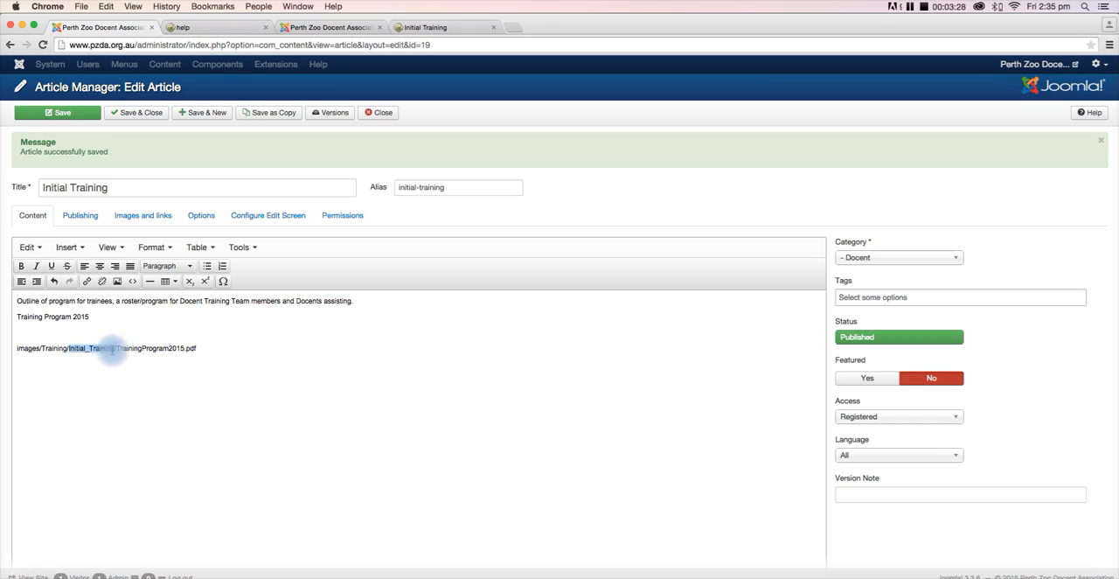
left_click_drag(98, 346, 185, 348)
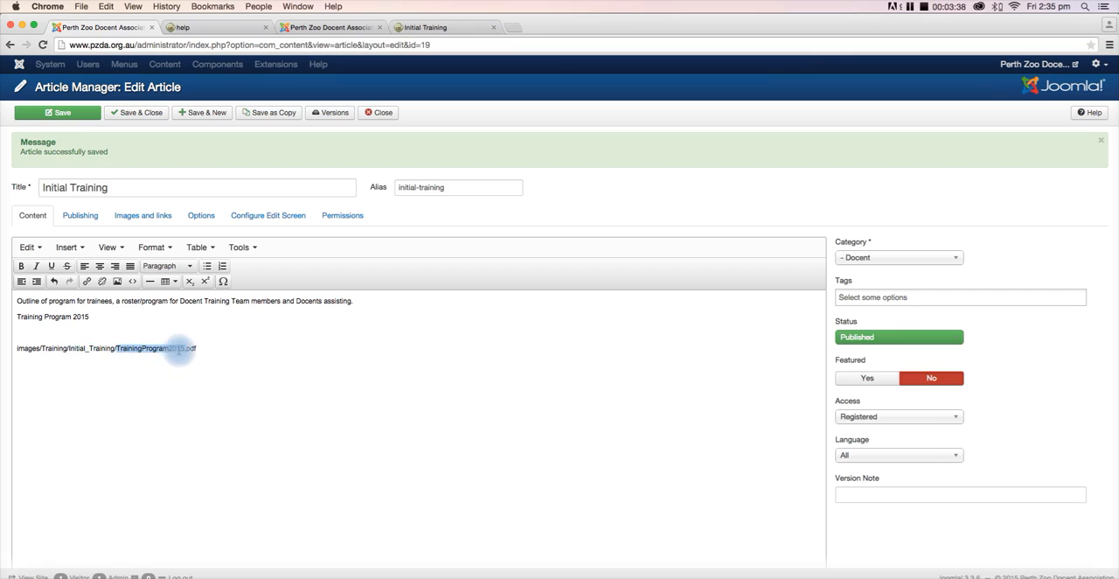
left_click(179, 350)
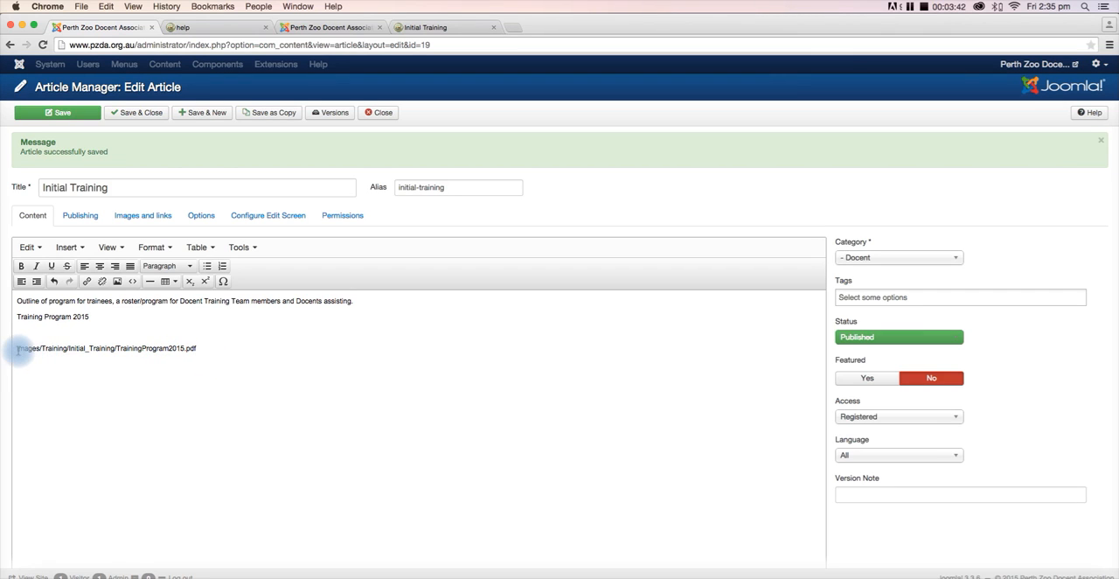
left_click_drag(16, 349, 70, 348)
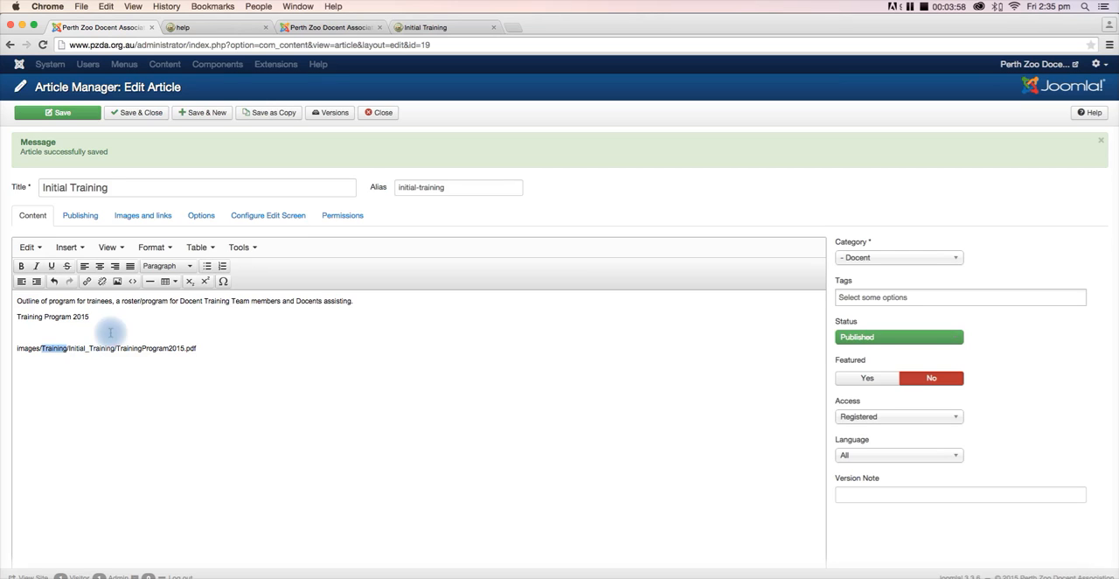
left_click_drag(117, 349, 182, 348)
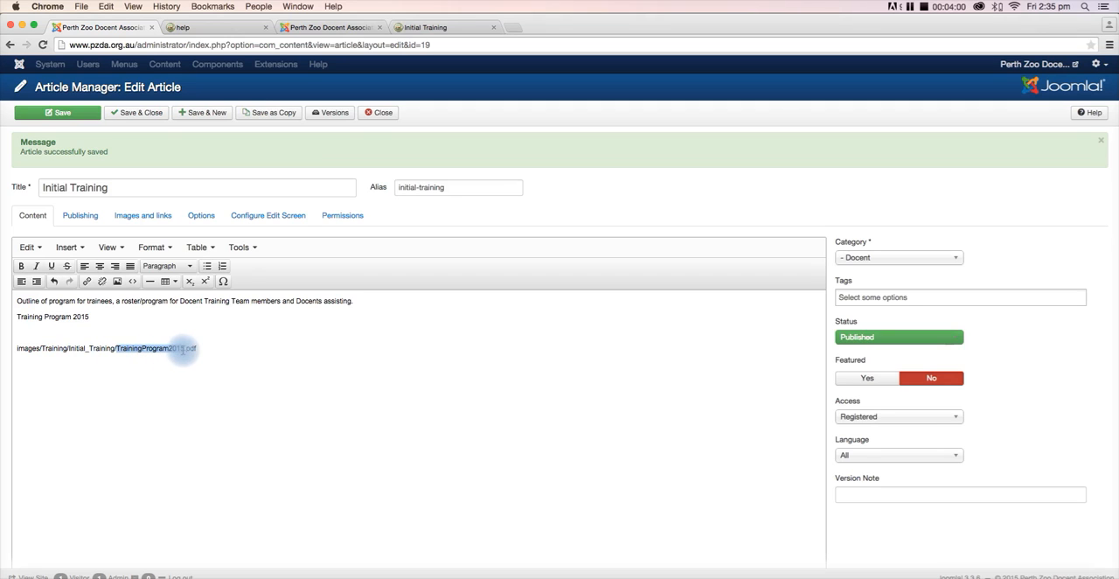
left_click(216, 367)
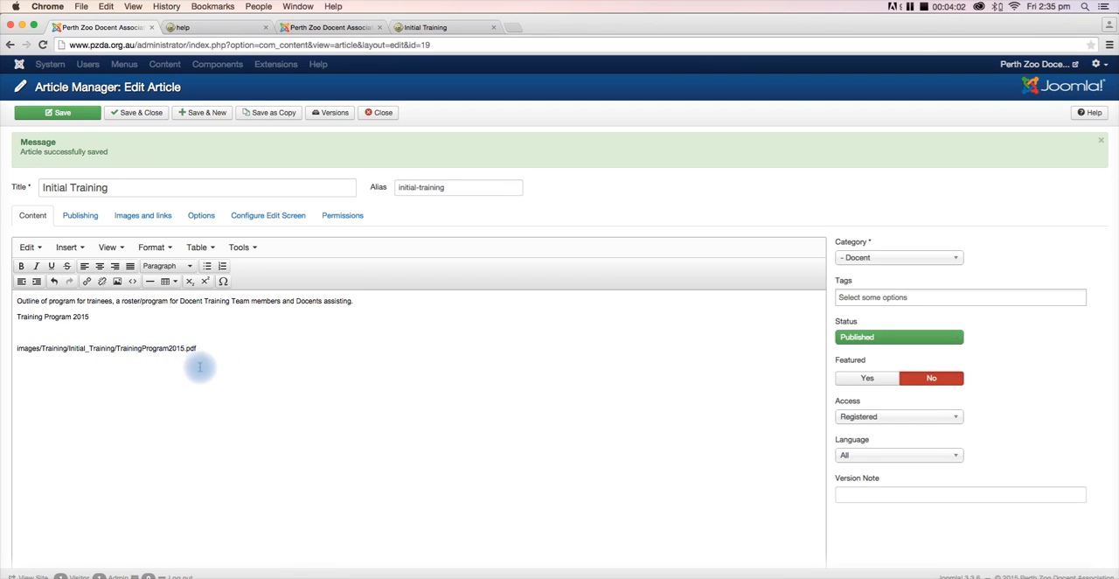
mouse_move(194, 347)
left_mouse_down()
mouse_move(184, 351)
mouse_move(201, 351)
left_mouse_up()
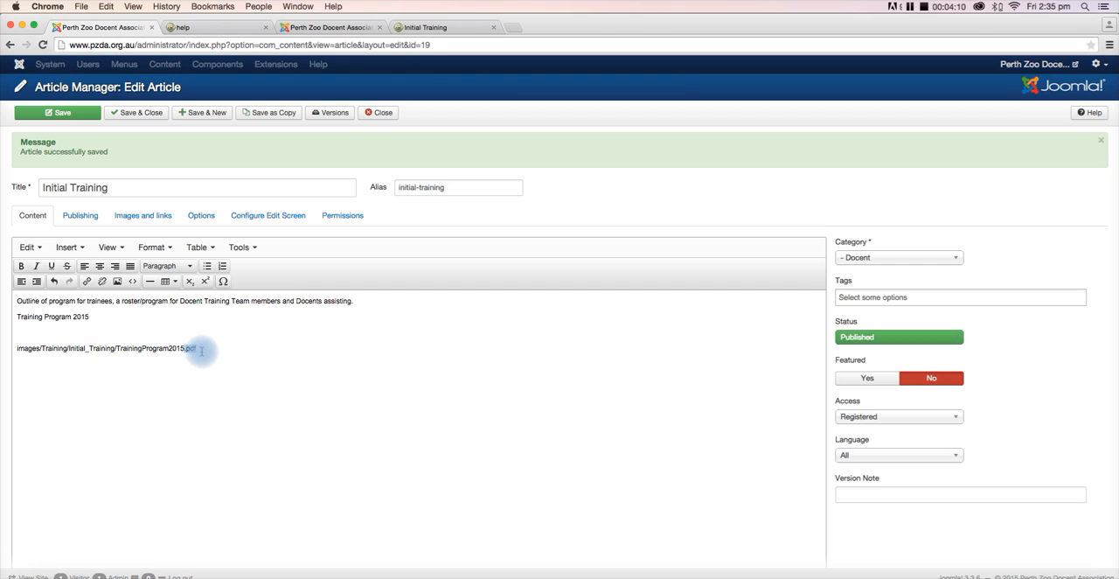
left_click(204, 349)
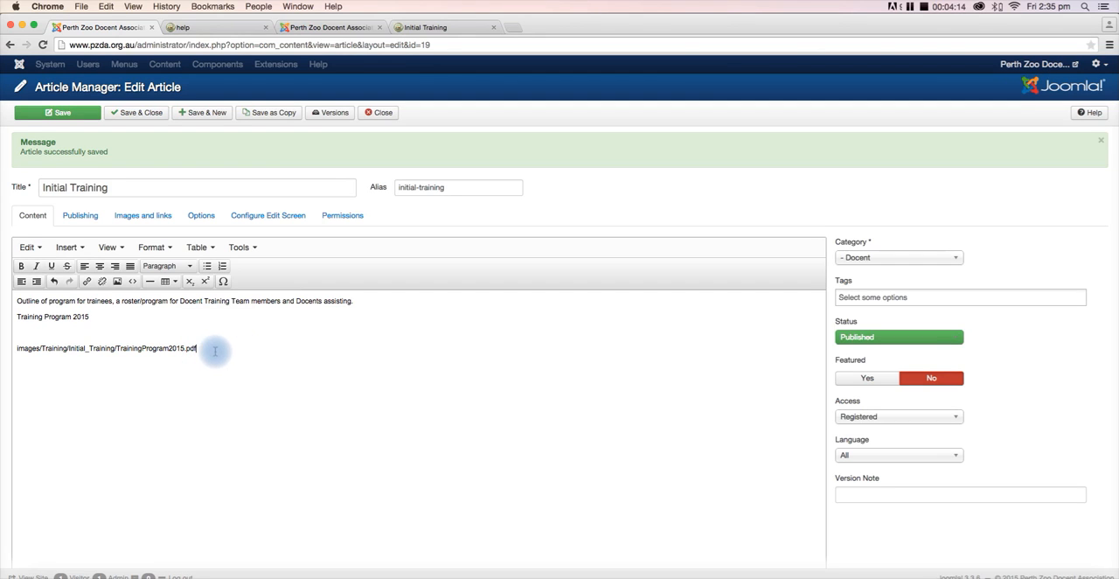
- Start a link on "Training Program 2015" and paste the copied path images/Training/Initial_Training/TrainingProgram2015.pdf as its URL
left_click_drag(218, 349, 16, 349)
key("super+c")
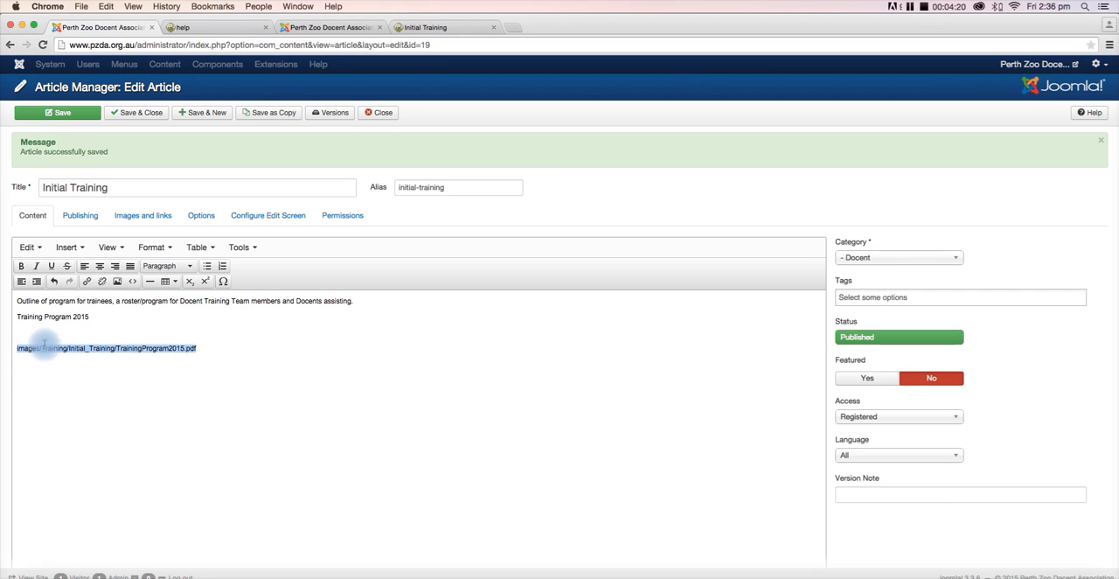
left_click_drag(93, 316, 25, 322)
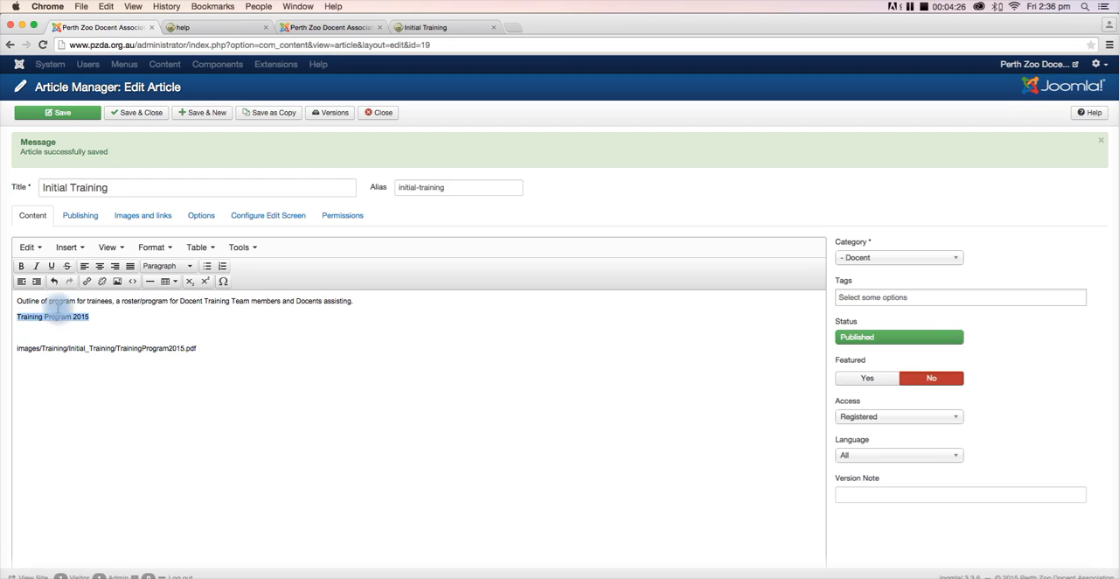
left_click(86, 283)
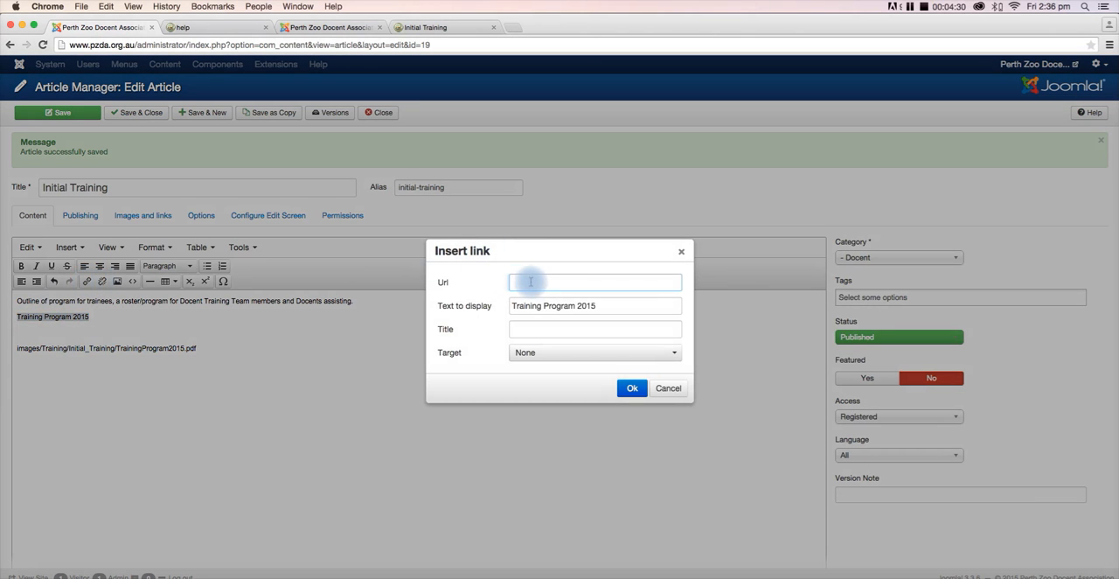
left_click(516, 283)
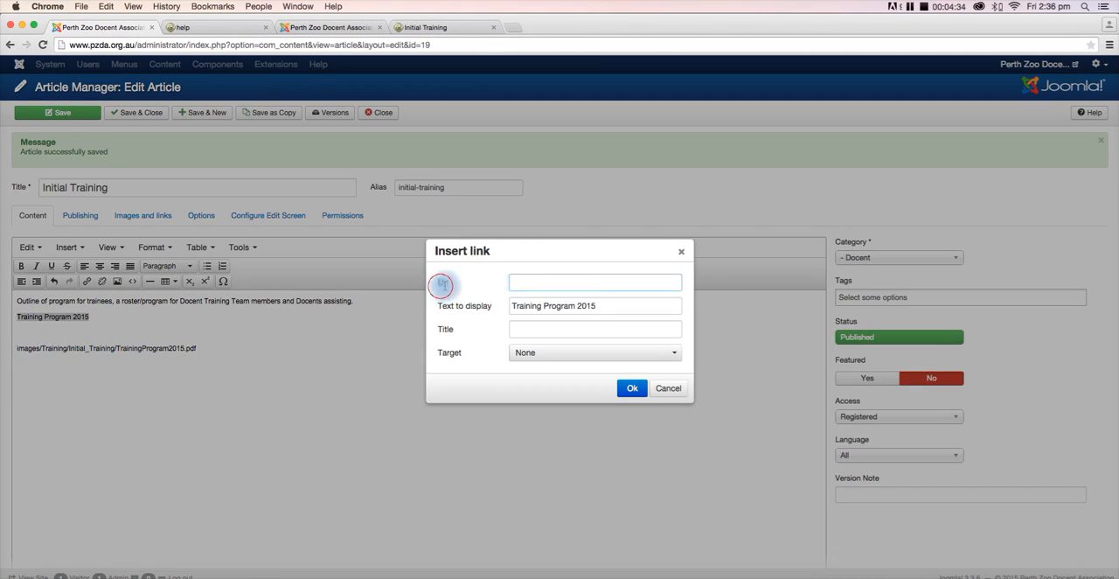
left_click(517, 283)
key("super+v")
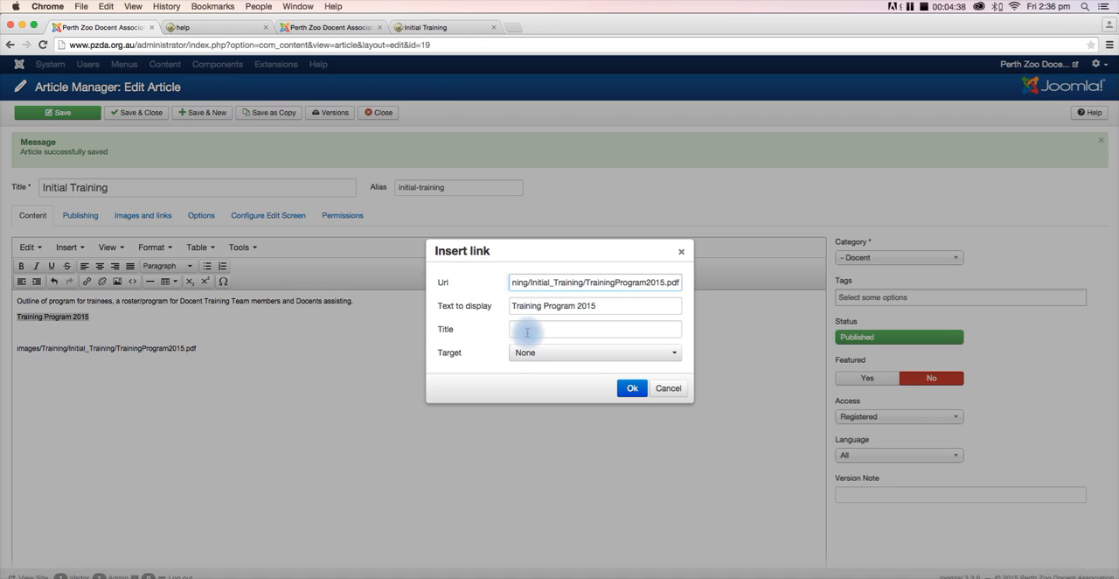
- Keep the display text "Training Program 2015", set the link target to New window and apply the link
left_click_drag(595, 308, 489, 310)
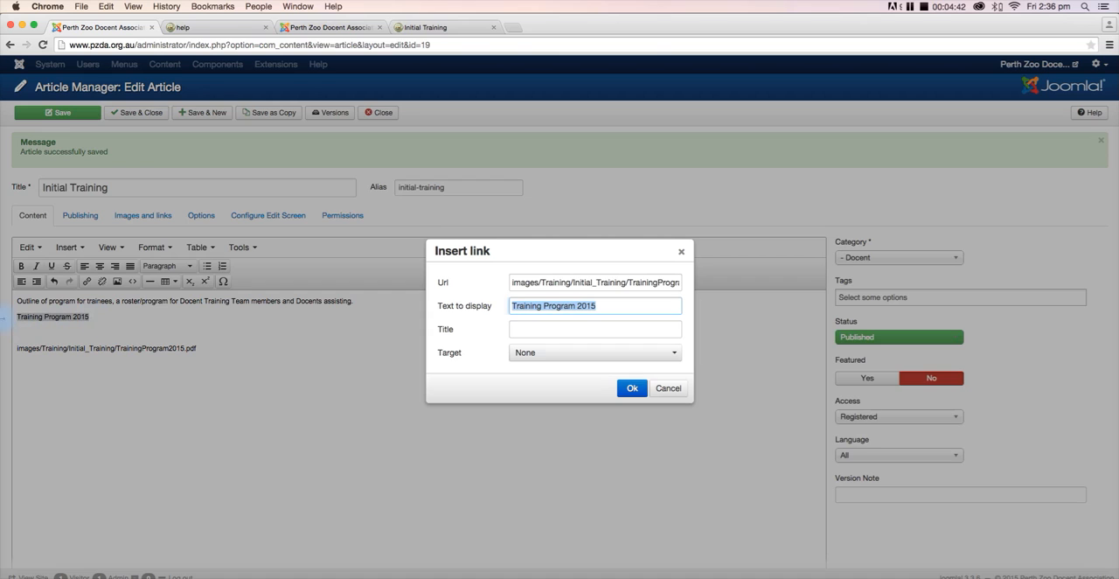
left_click(592, 305)
left_click(548, 354)
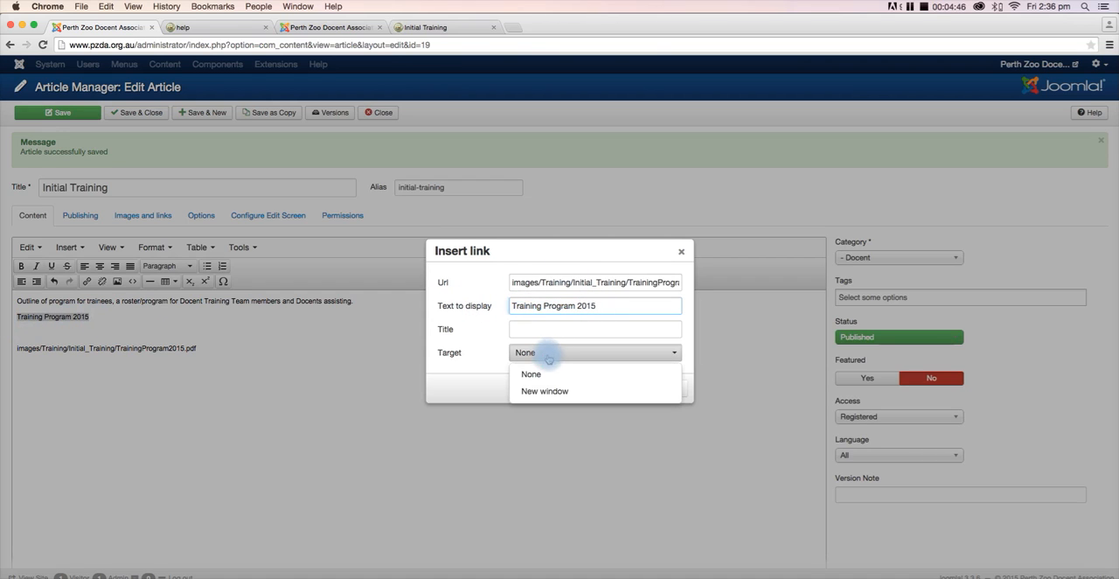
left_click(536, 391)
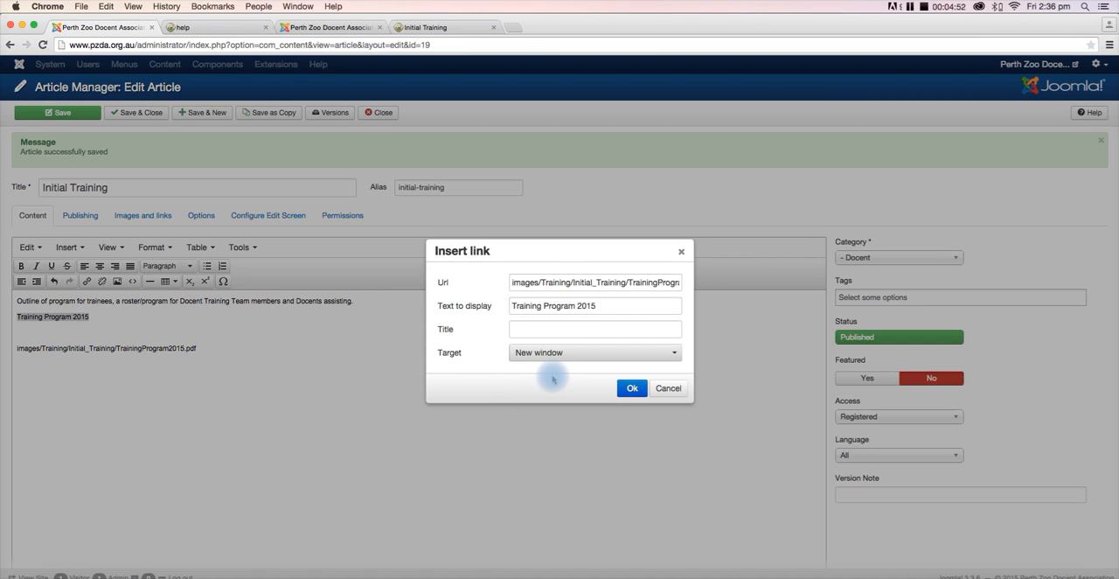
left_click(632, 388)
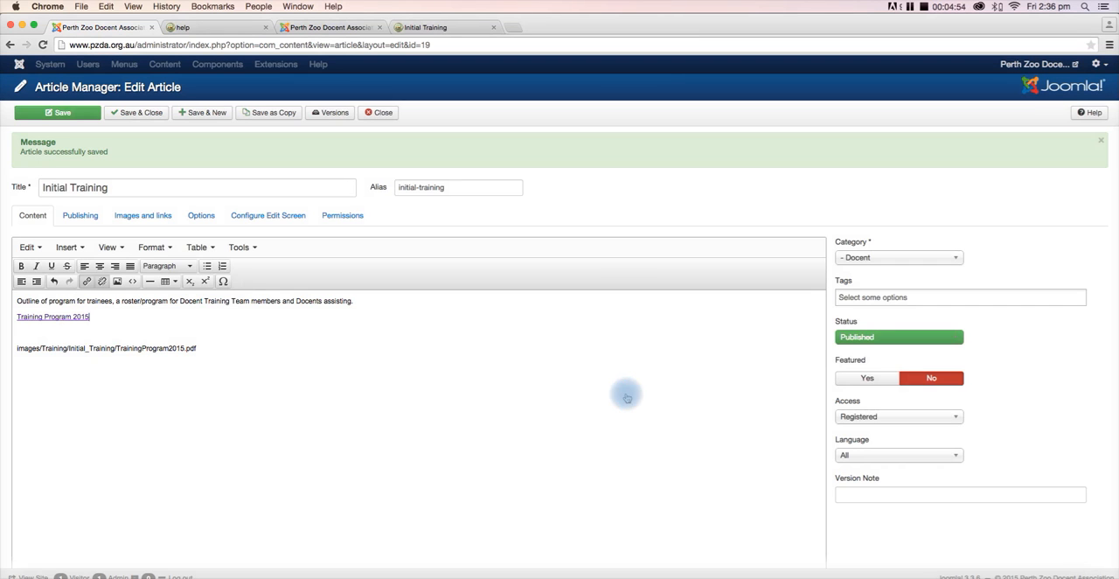
left_click(154, 332)
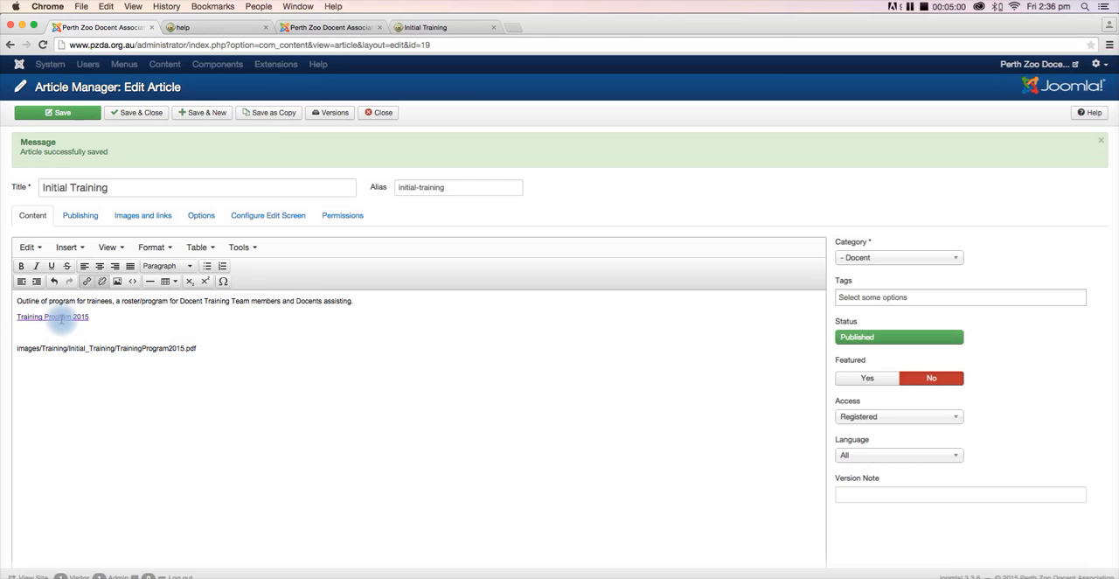
- Check the link settings of "Training Program 2015" without changing them and save the article
left_click(63, 316)
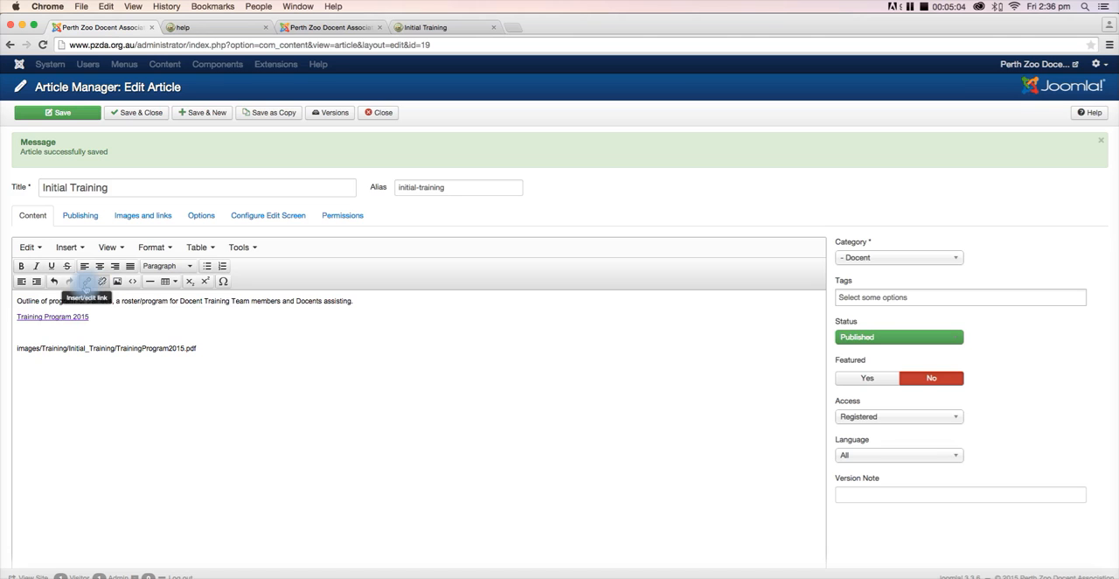
left_click(87, 280)
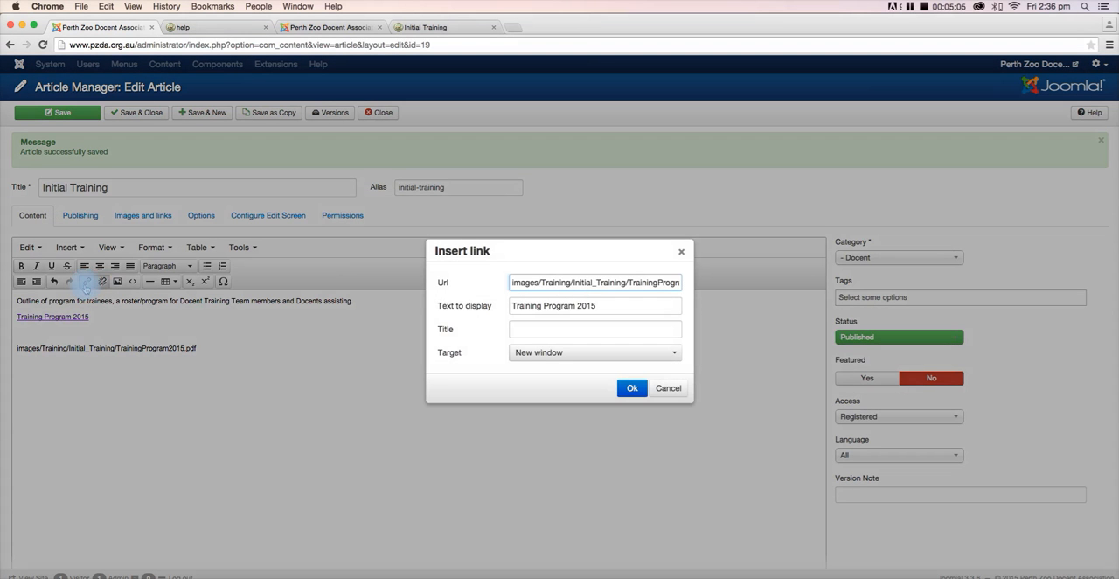
left_click(666, 388)
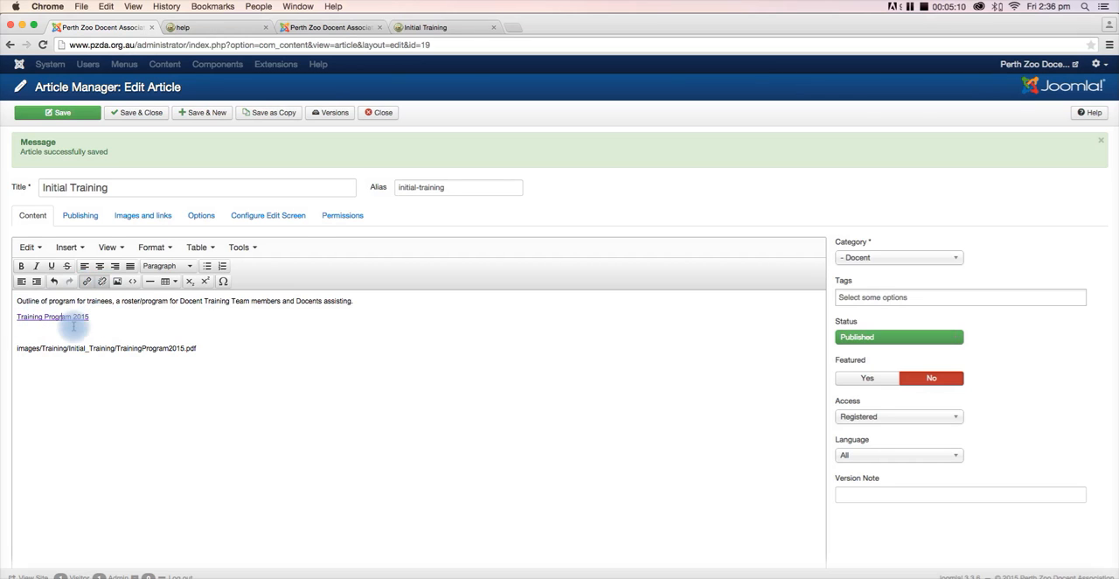
left_click(79, 114)
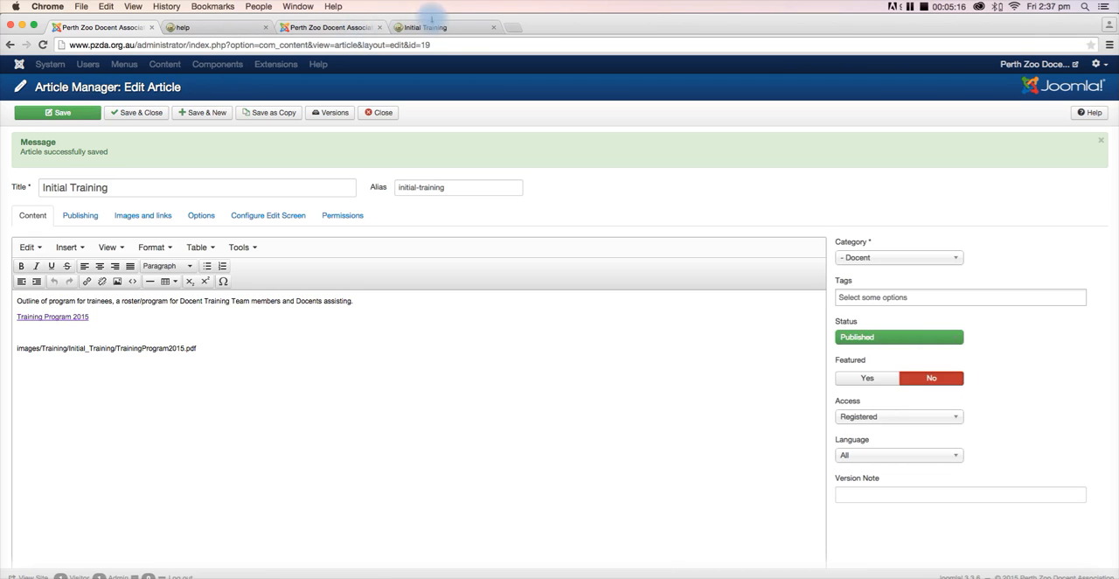
- Reload the public Initial Training page, open the Training Program 2015 link to view the PDF, and close the PDF
left_click(434, 27)
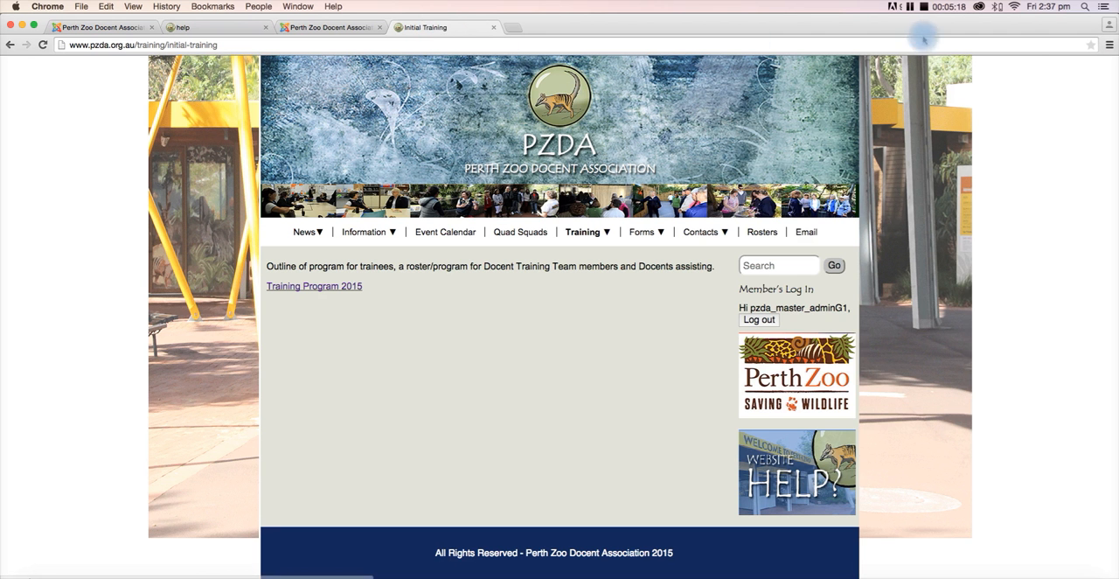
left_click(984, 50)
key("Return")
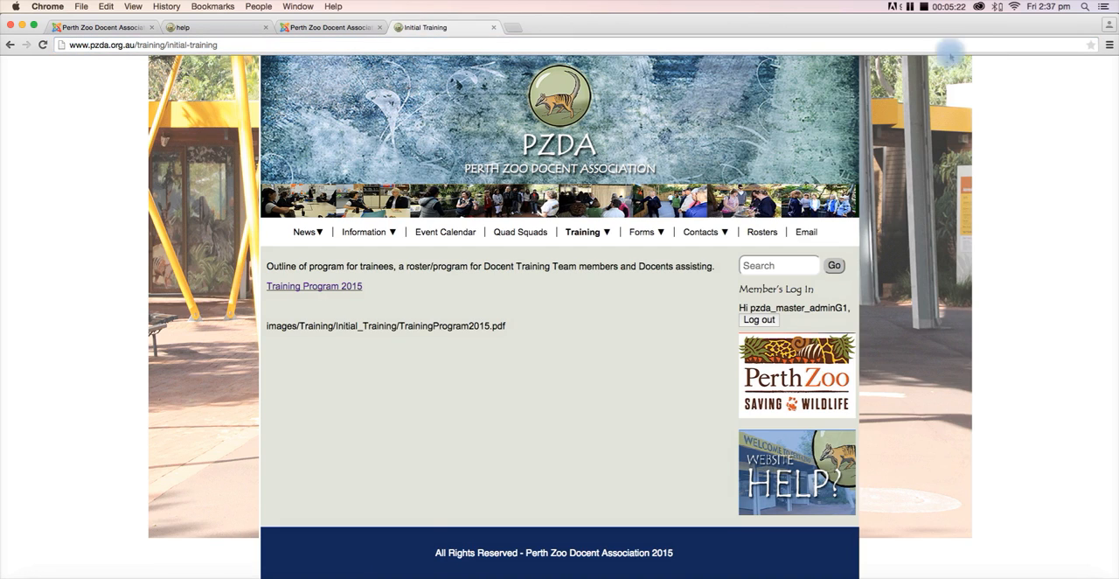
left_click(275, 289)
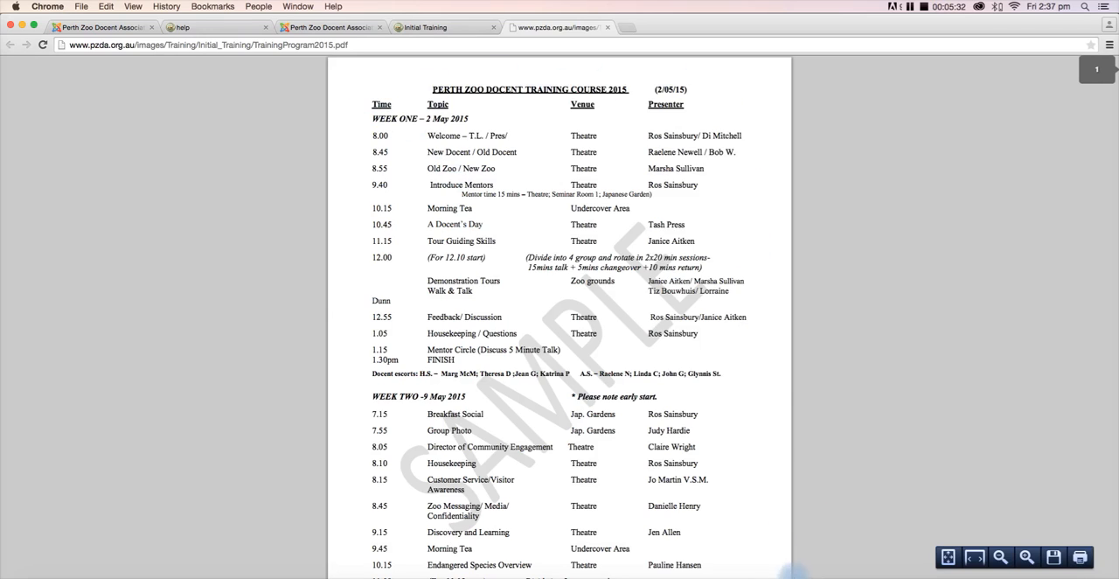
left_click(607, 27)
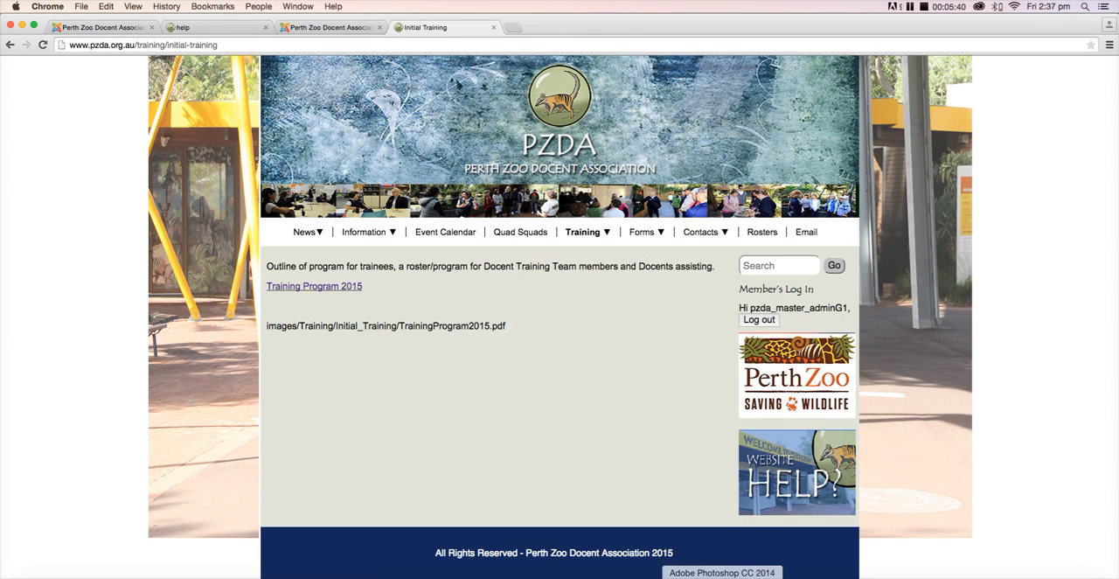
- Switch to the TextEdit notes on PDF link paths, moving the window and making it taller
left_click(754, 575)
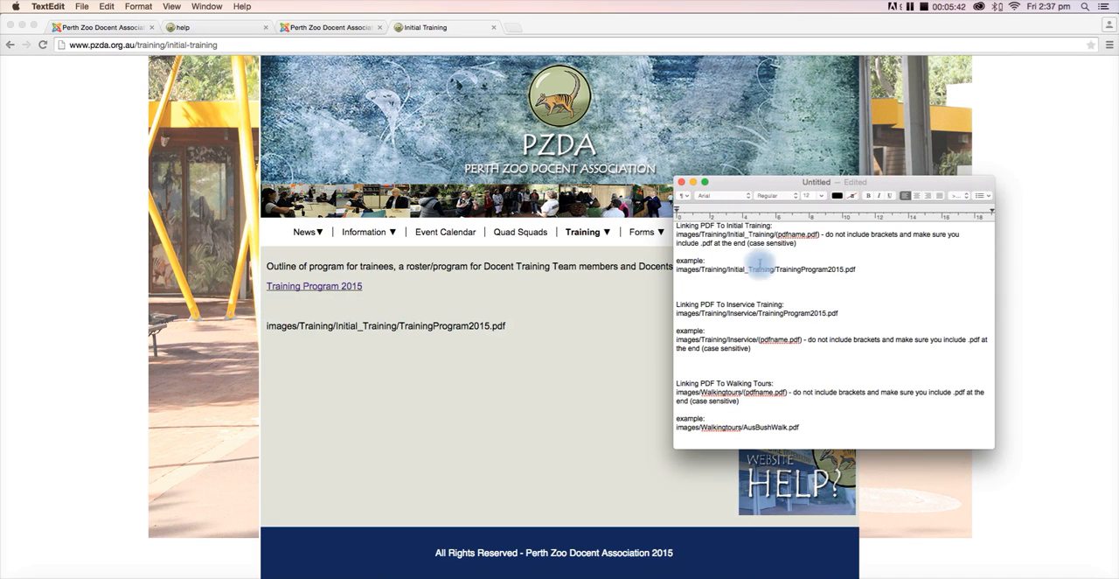
left_click_drag(752, 182, 350, 85)
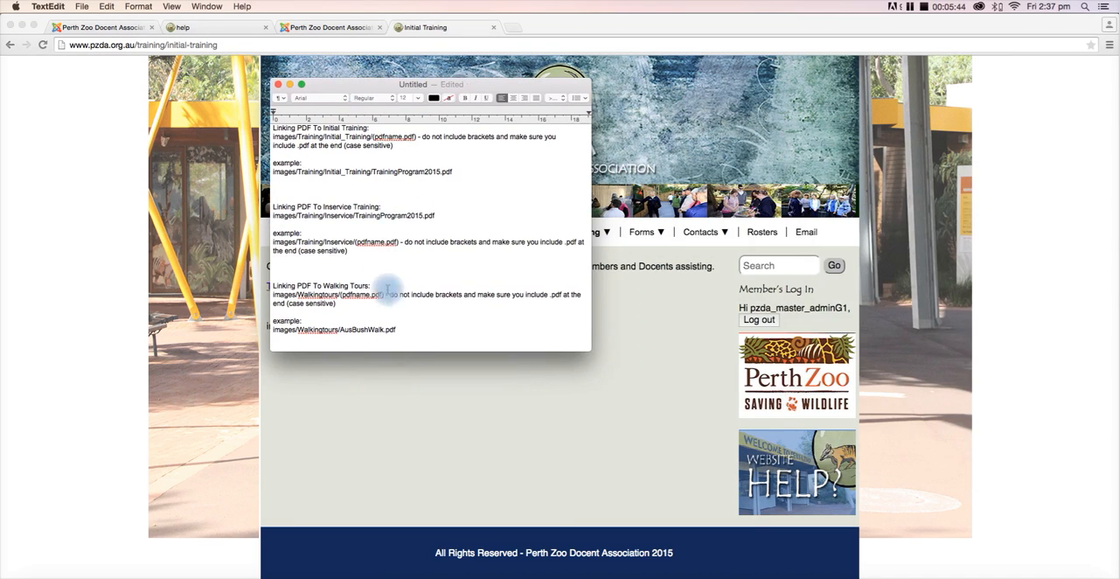
left_click_drag(401, 352, 382, 503)
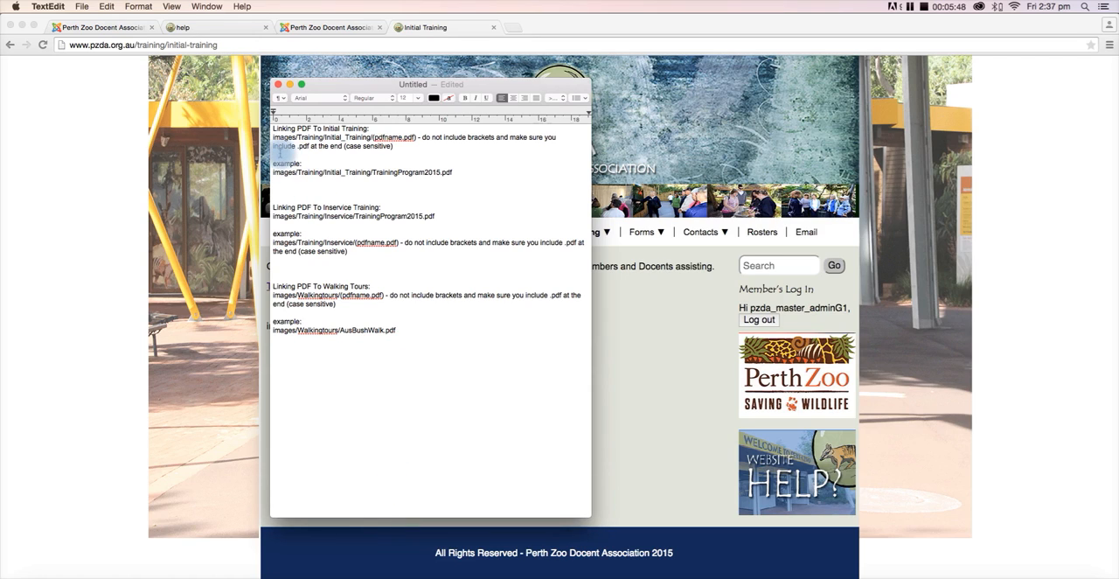
- Insert several blank lines above the example in the "Linking PDF To Initial Training" section of the notes
left_click(382, 157)
key("Return")
key("Return")
key("Return")
key("Return")
key("Return")
key("Return")
key("Return")
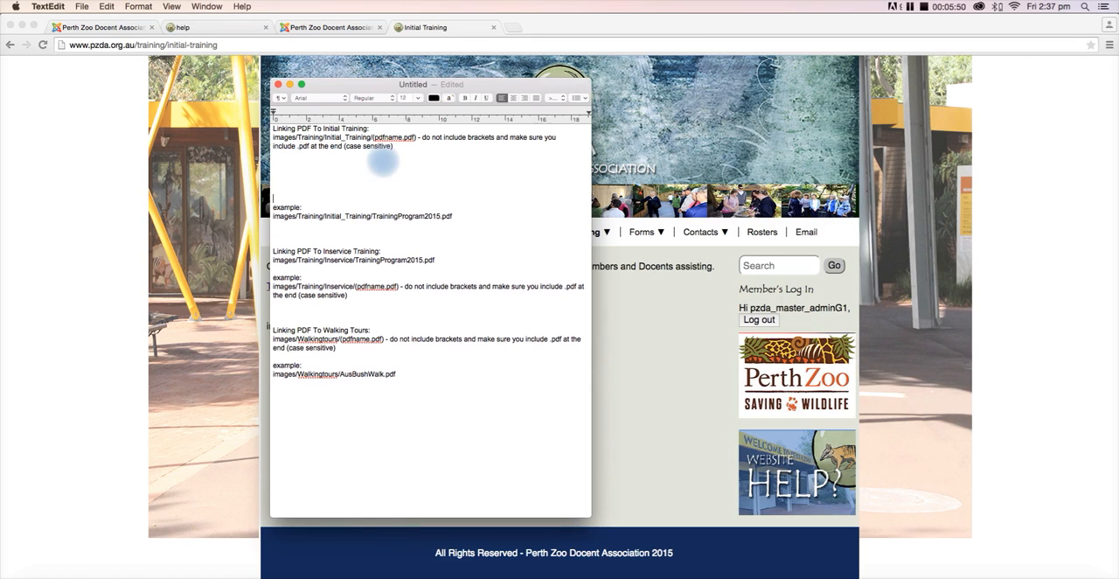
key("Return")
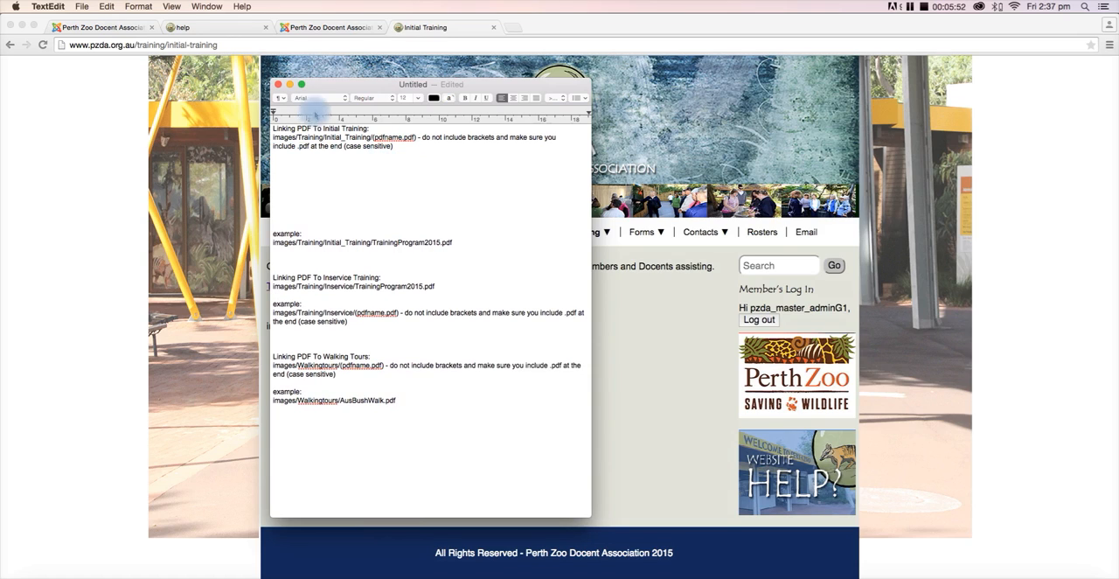
- Delete the remark about brackets and case-sensitive .pdf after images/Training/Initial_Training/(pdfname.pdf) in the Initial Training section
triple_click(313, 153)
left_click_drag(314, 153, 287, 152)
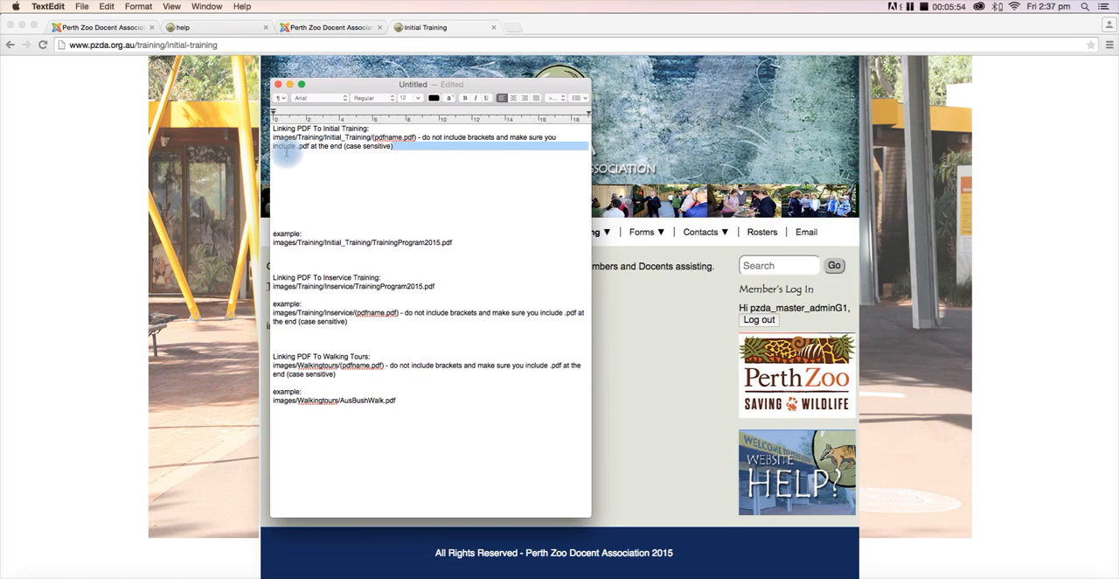
left_click(298, 195)
mouse_move(400, 145)
left_mouse_down()
mouse_move(387, 140)
mouse_move(448, 142)
mouse_move(417, 141)
left_mouse_up()
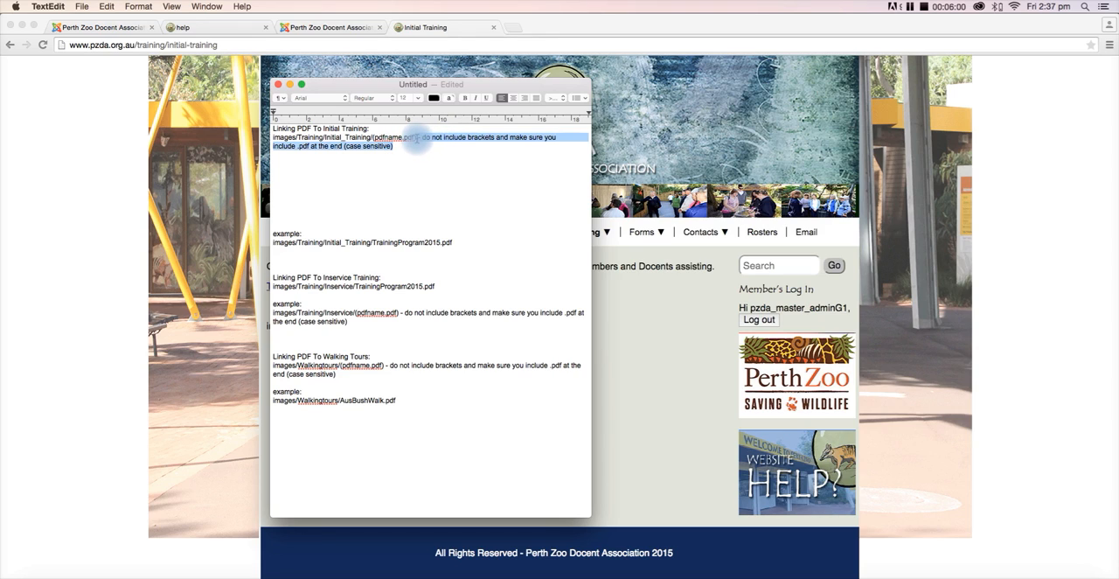
left_click_drag(417, 140, 419, 140)
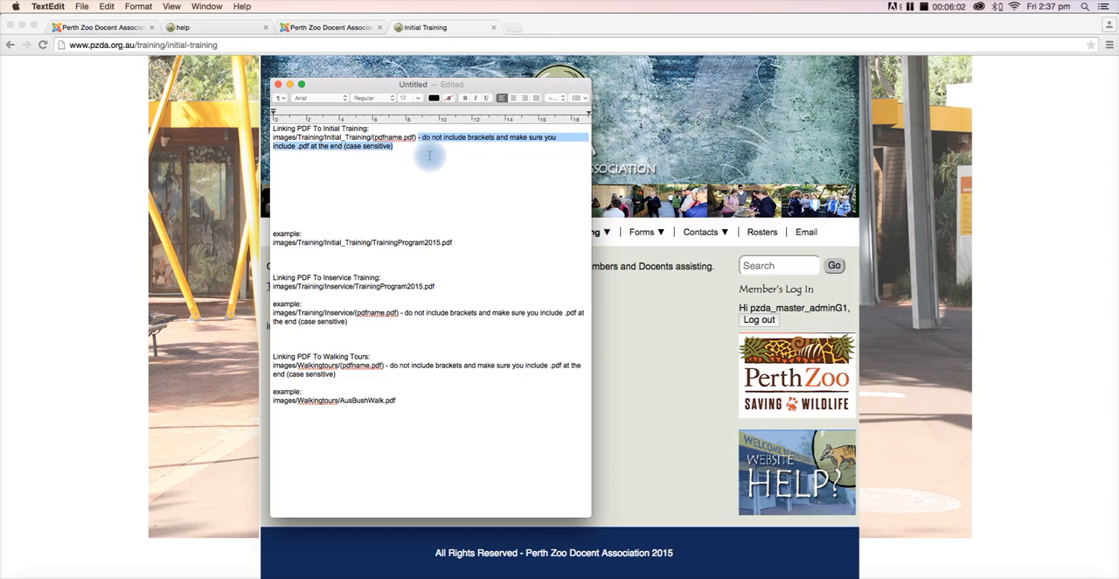
key("BackSpace")
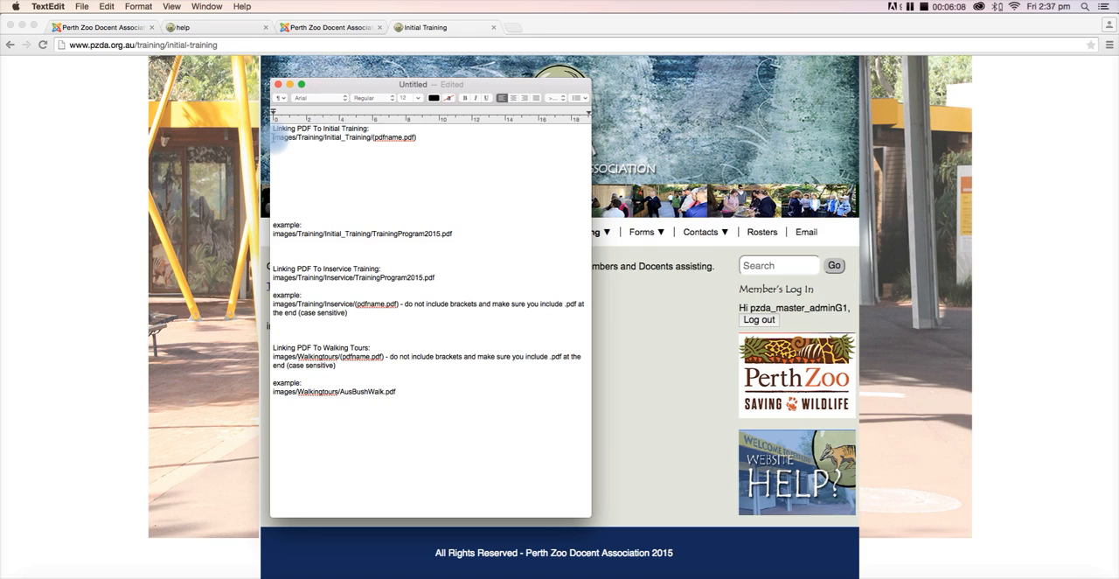
- Replace the (pdfname.pdf) placeholder in the Initial Training path with MyPDFUrl.pdf
left_click_drag(273, 138, 295, 140)
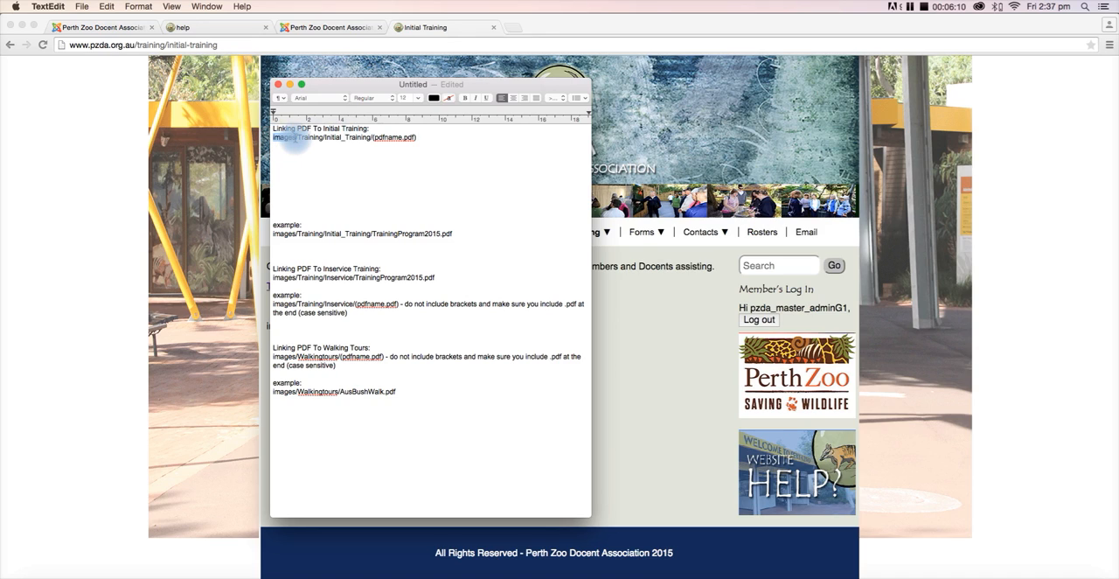
double_click(310, 138)
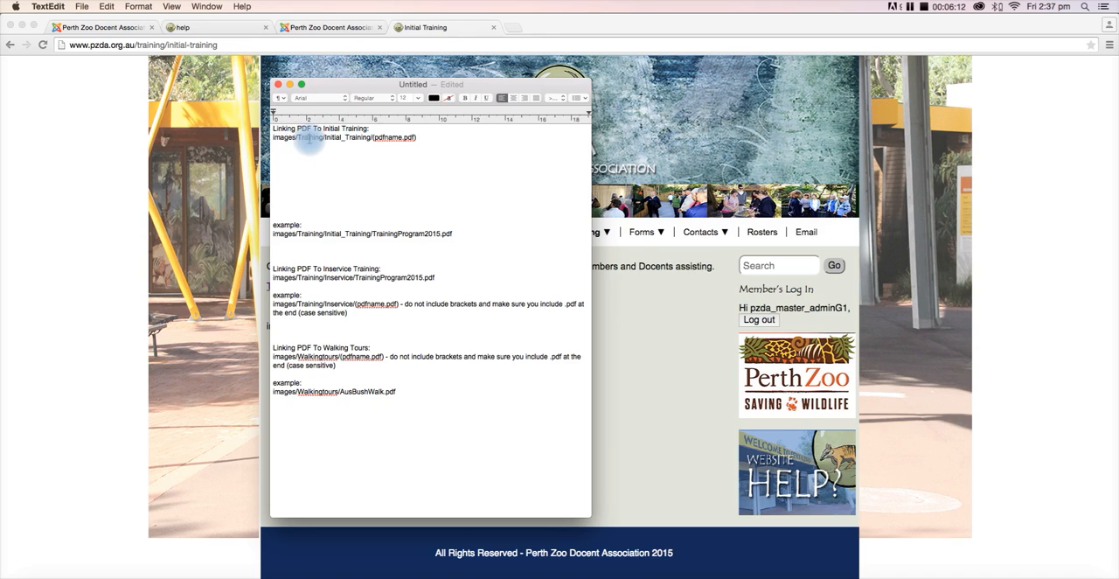
double_click(326, 138)
double_click(357, 140)
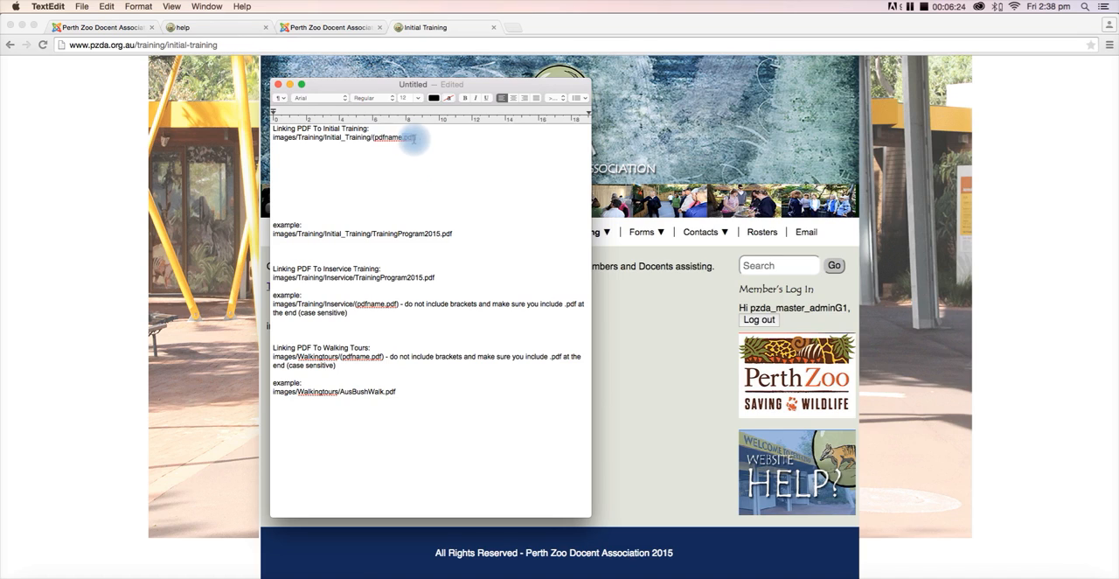
left_click(428, 140)
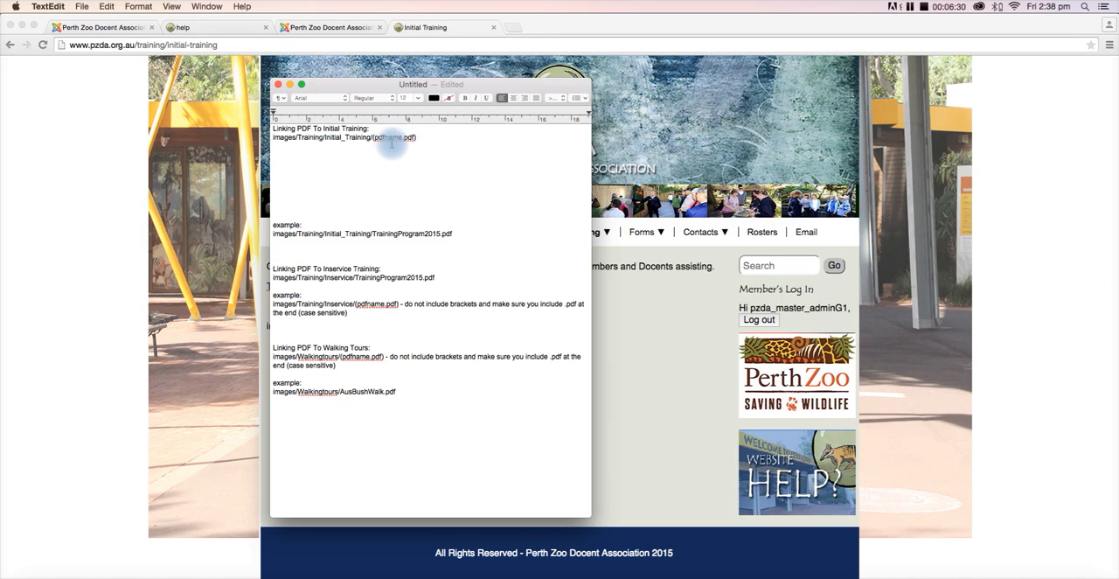
key("shift+Down")
left_click(418, 139)
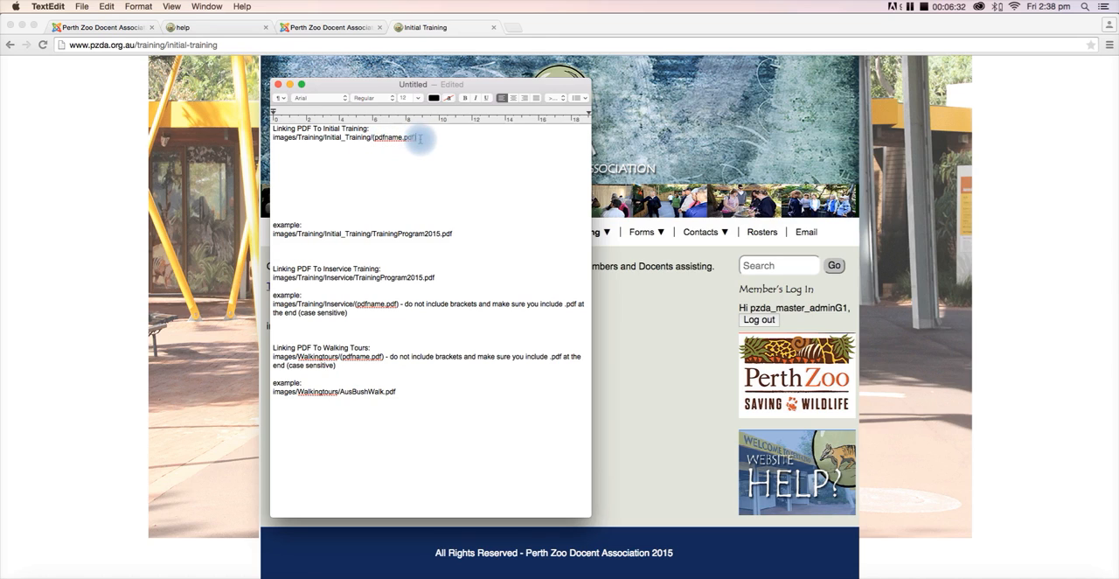
left_click_drag(419, 138, 373, 140)
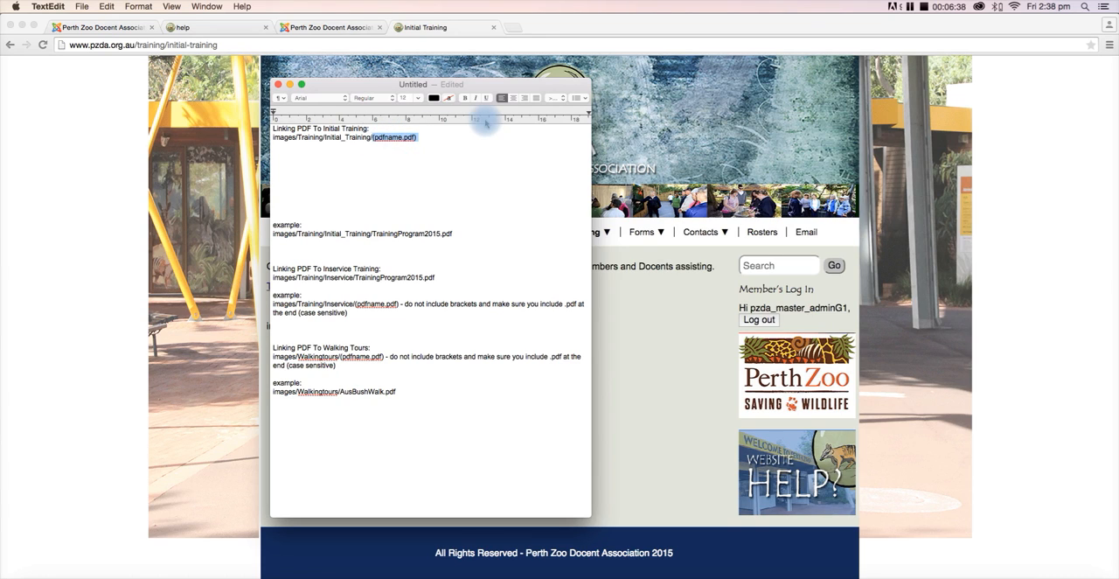
type("MyPDFUrl")
- Remove several blank lines above the example in the Initial Training section and highlight the example path
left_click(295, 181)
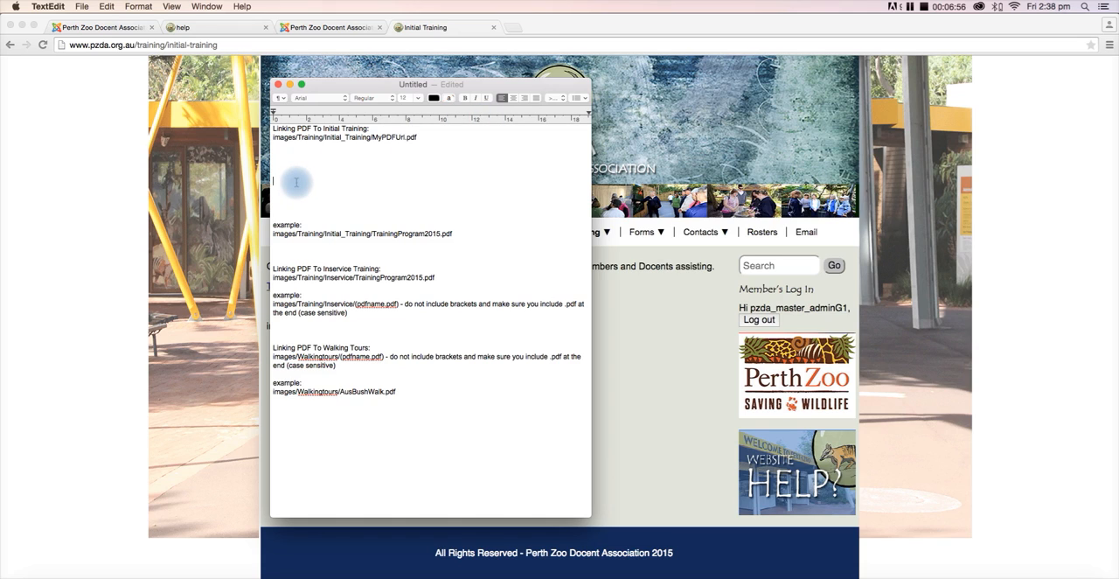
key("BackSpace")
key("BackSpace")
key("BackSpace")
key("BackSpace")
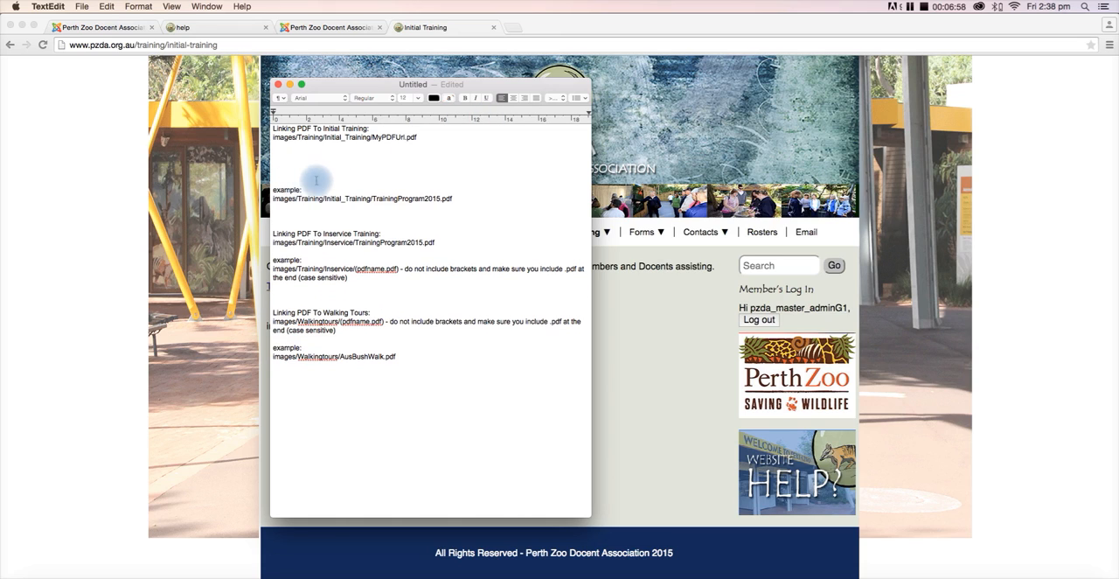
left_click_drag(274, 199, 465, 200)
- Insert two blank lines above the "Linking PDF To Walking Tours" heading
left_click(282, 238)
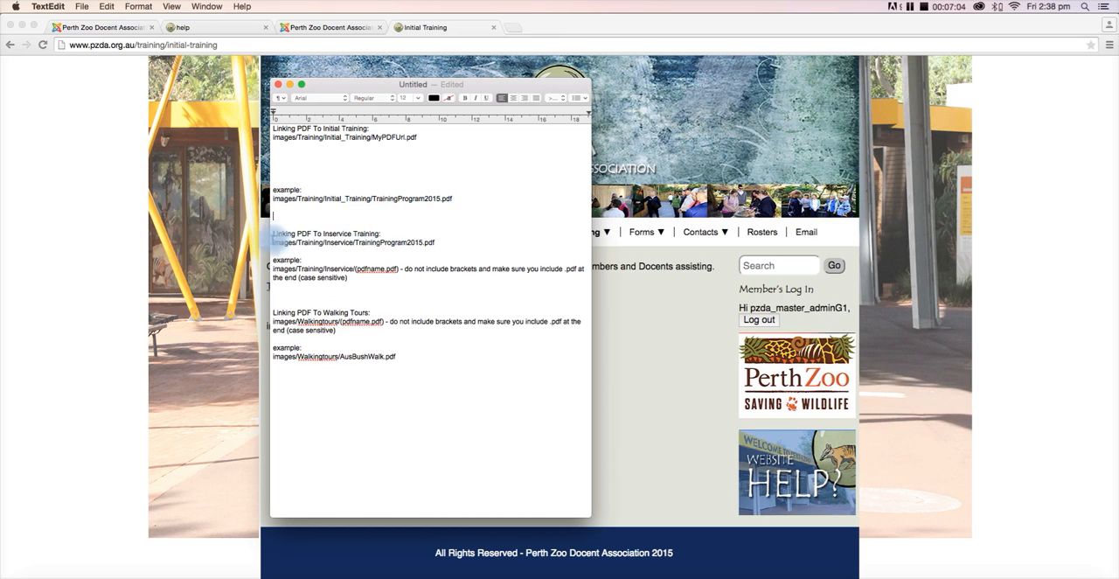
left_click(348, 292)
key("Return")
key("Return")
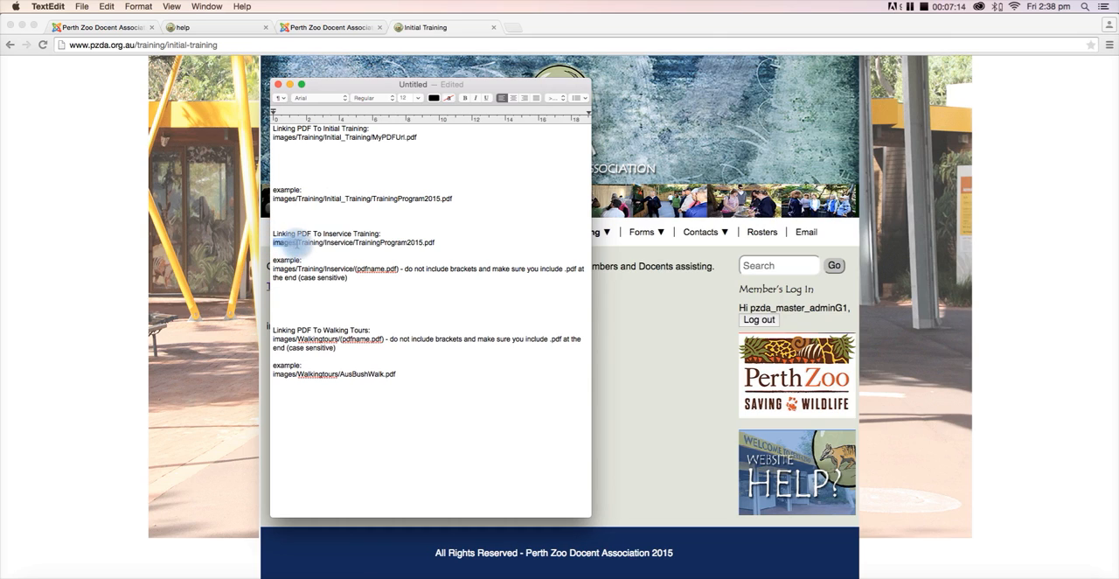
- Try to replace TrainingProgram2015.pdf in the Inservice Training path with the copied remark about brackets, and undo the replacement
left_click(309, 244)
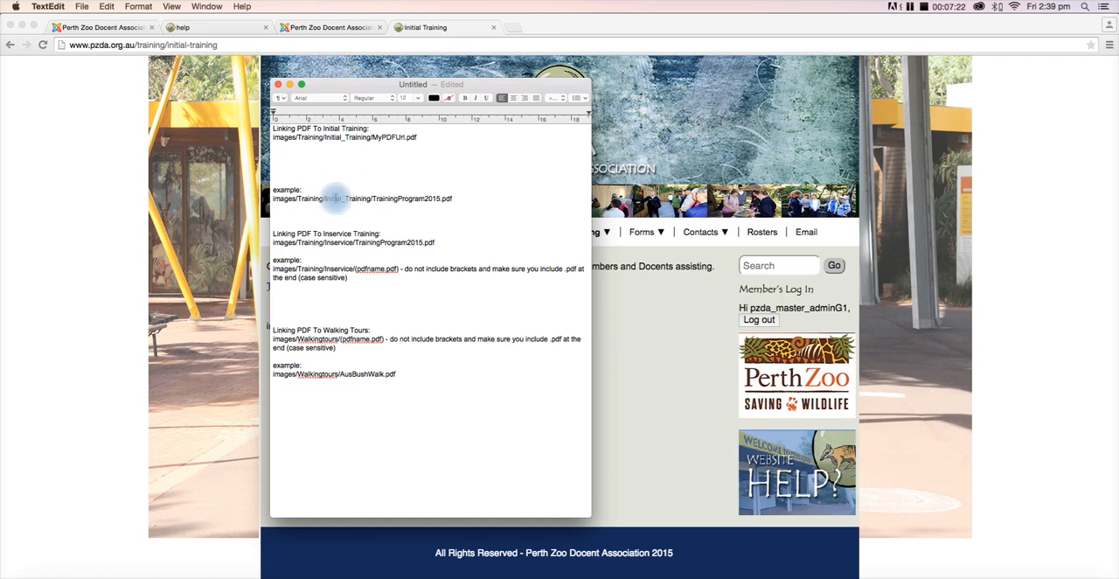
double_click(340, 243)
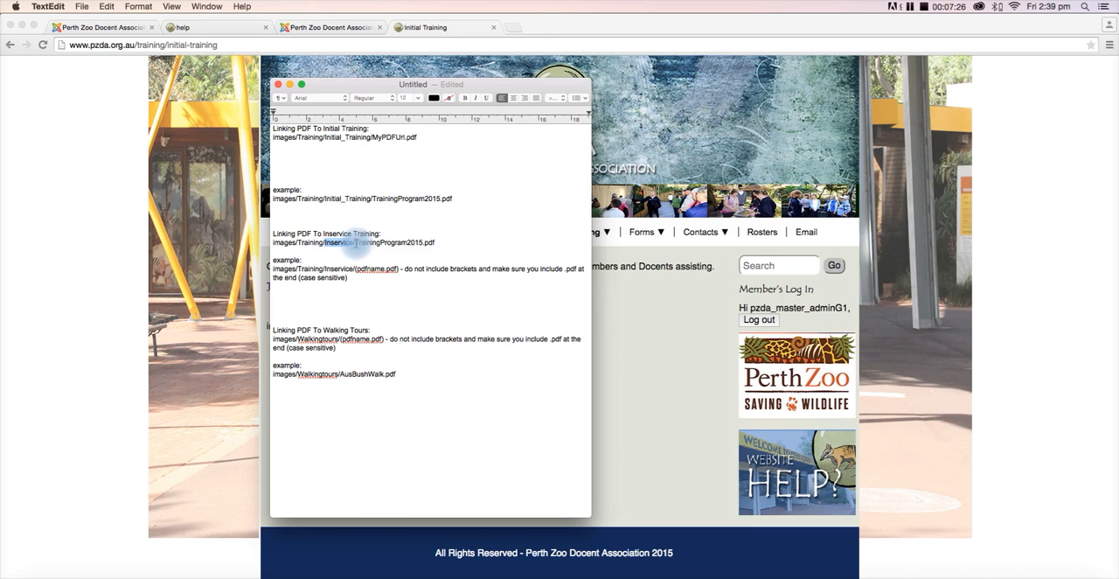
left_click_drag(354, 242, 435, 243)
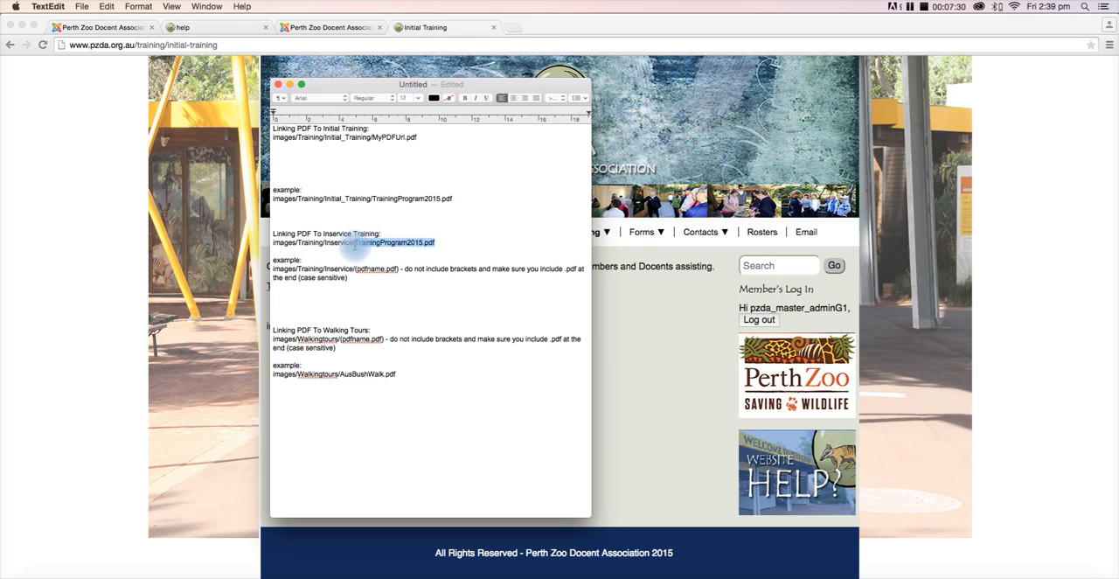
key("BackSpace")
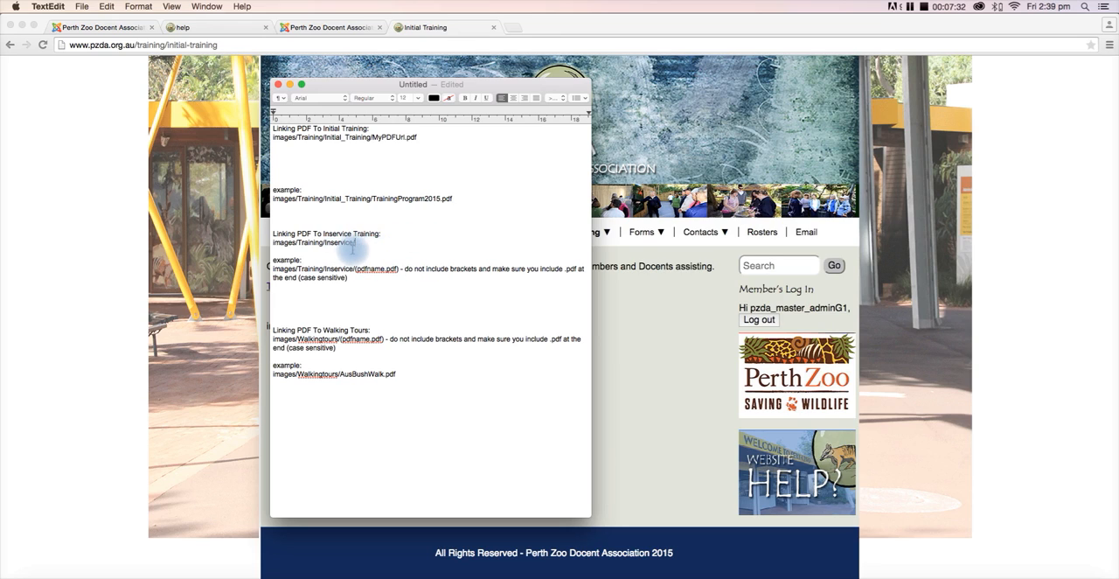
left_click_drag(358, 245, 253, 243)
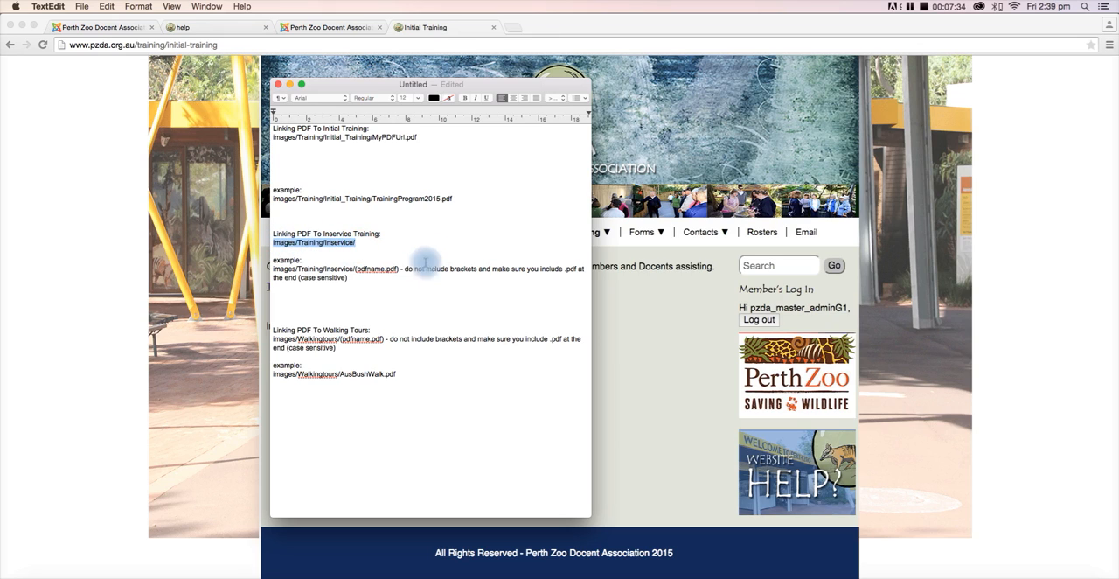
left_click(363, 245)
type("- do not include brackets and make sure you include .pdf at the end (case sensitive)")
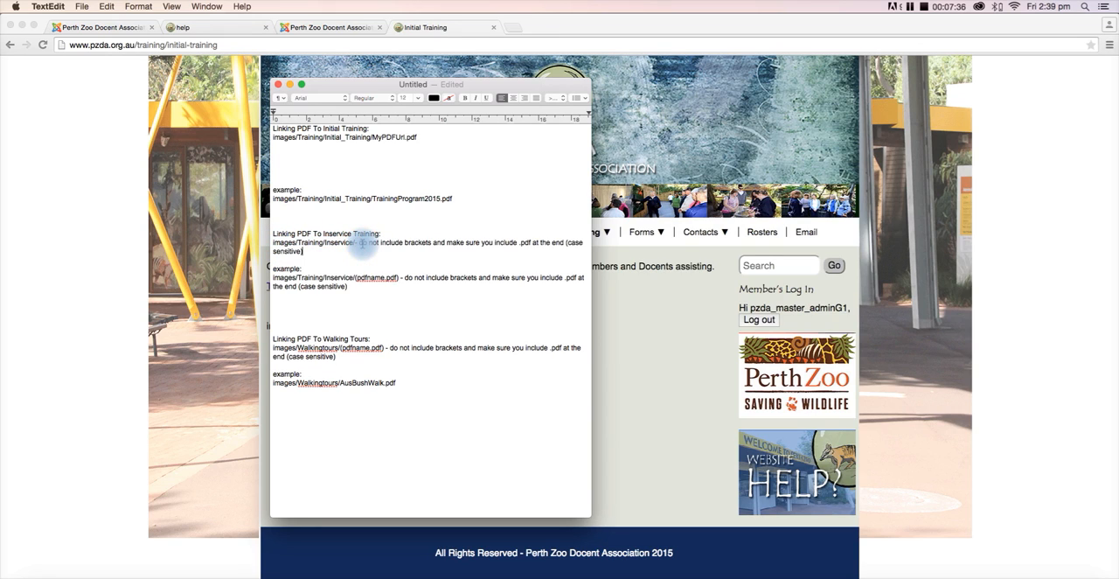
key("super+z")
key("super+z")
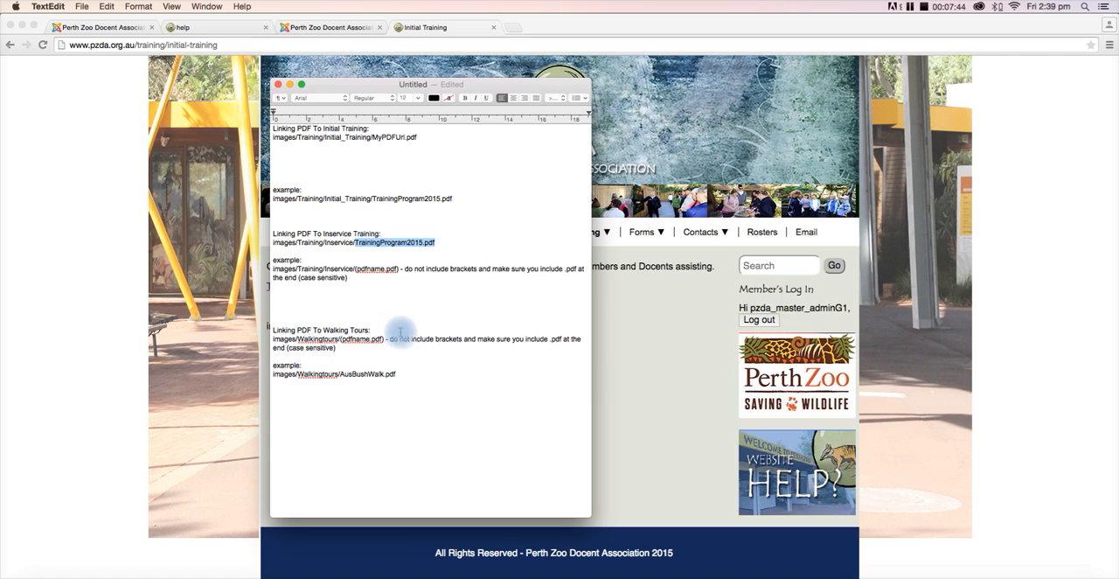
- Examine the images/Walkingtours/(pdfname.pdf) path format and its AusBushWalk.pdf example in the Walking Tours section
left_click(338, 348)
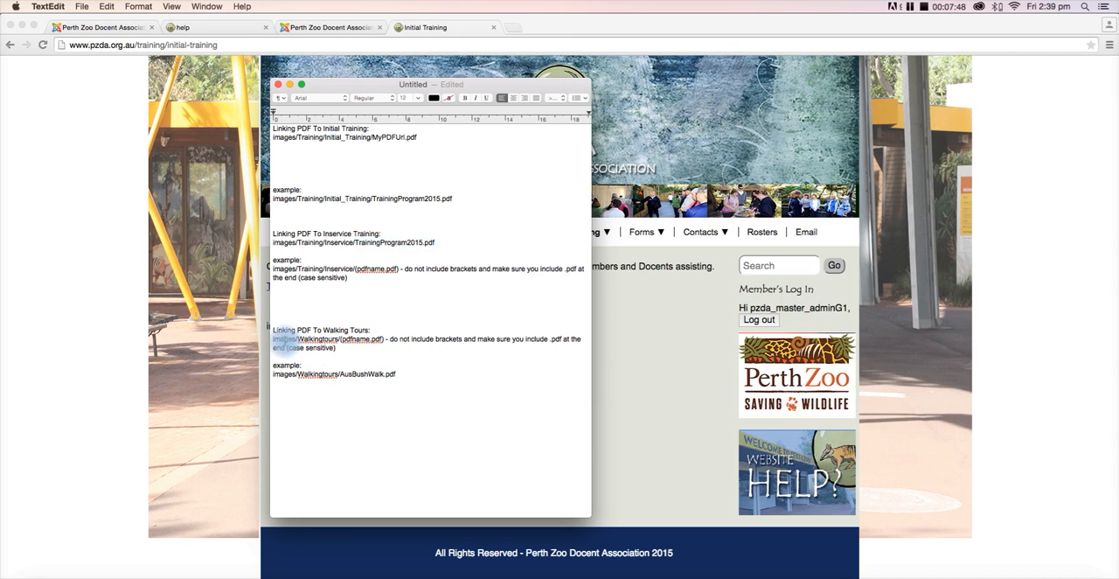
left_click(276, 339)
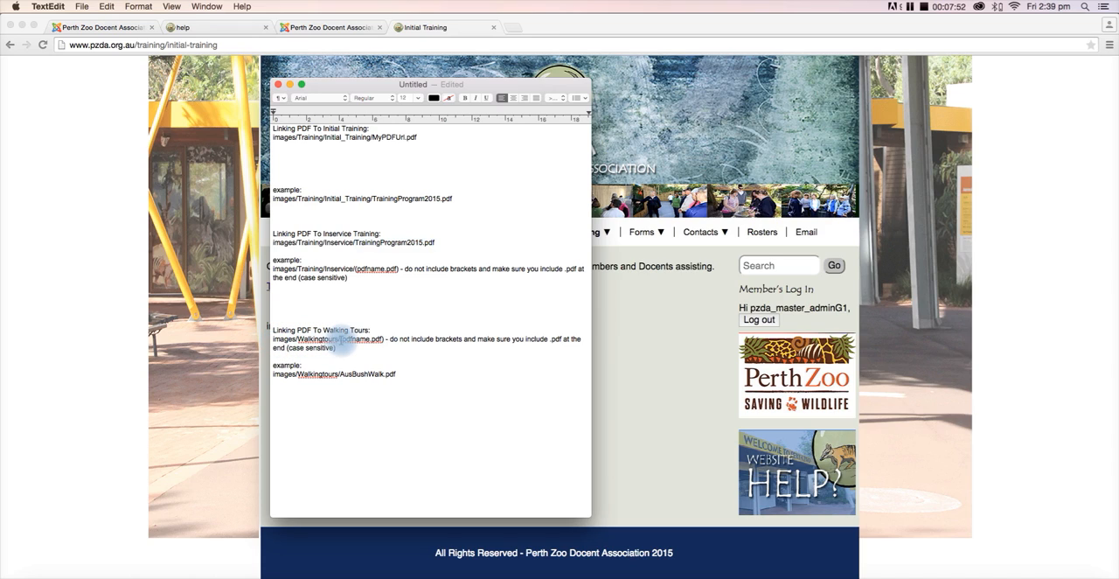
left_click_drag(339, 340, 385, 339)
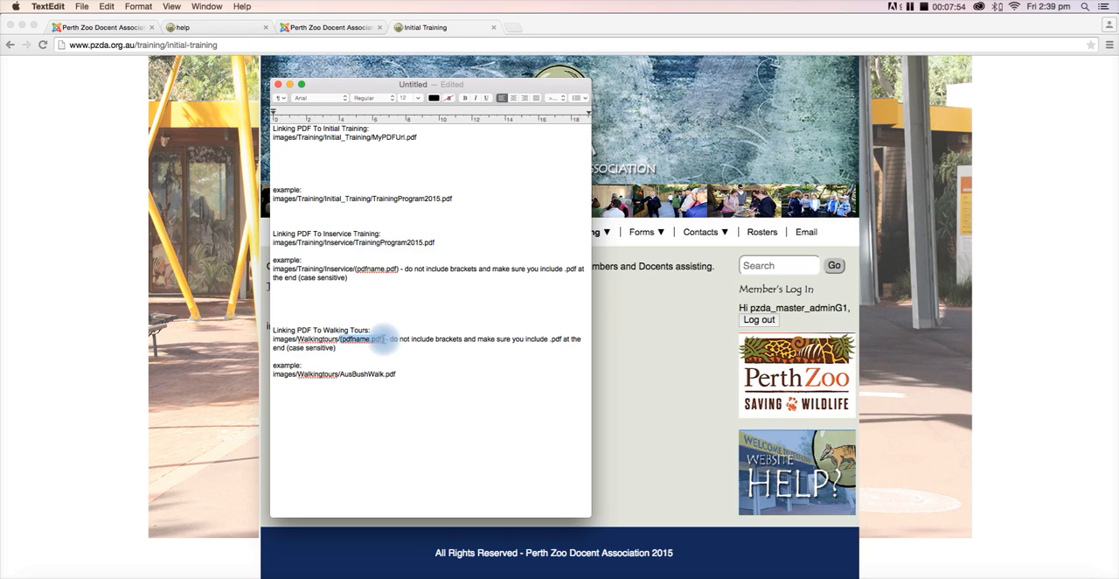
left_click(428, 379)
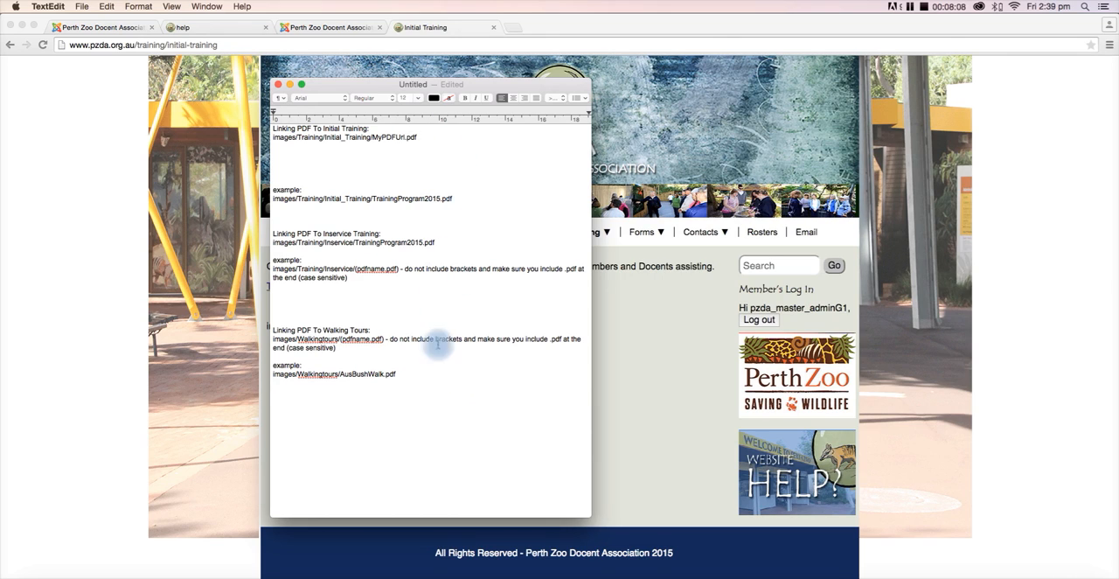
left_click_drag(429, 386, 261, 378)
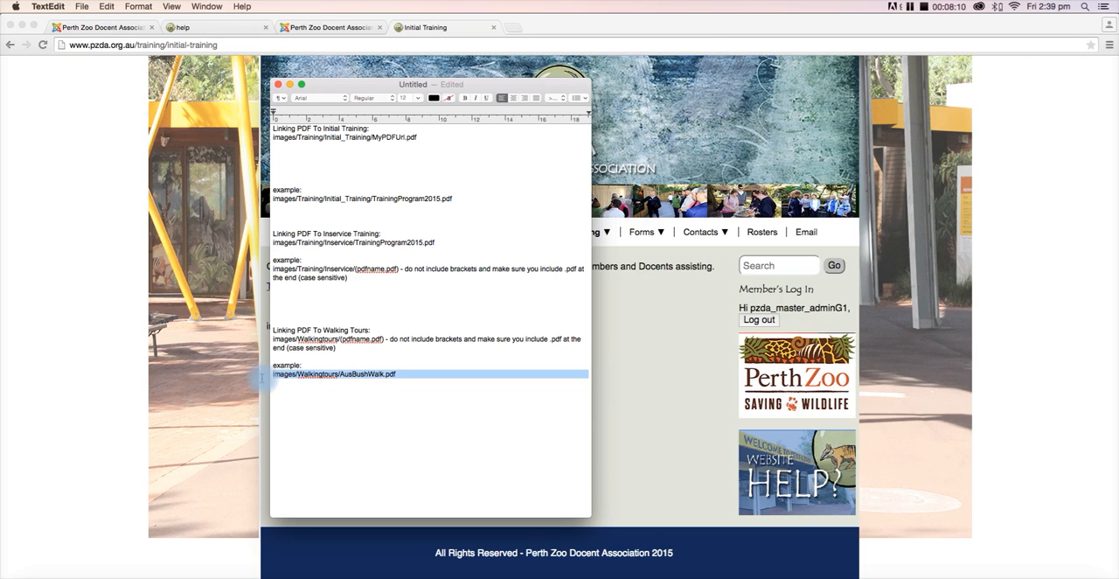
left_click(321, 368)
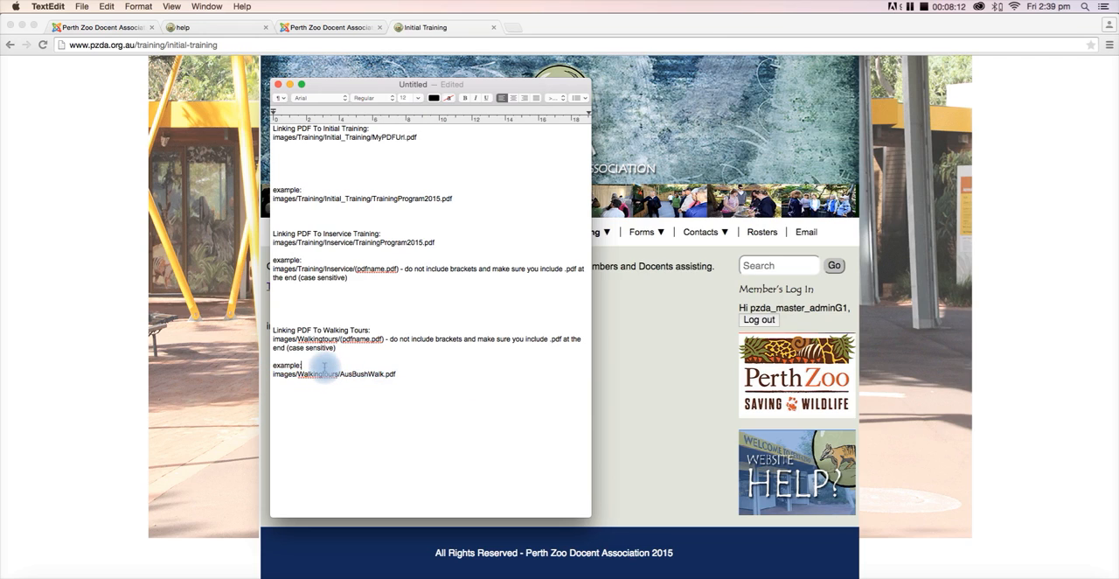
- Delete the whole Walking Tours section together with the last line of the Inservice Training remark
left_click_drag(301, 364, 274, 325)
key("BackSpace")
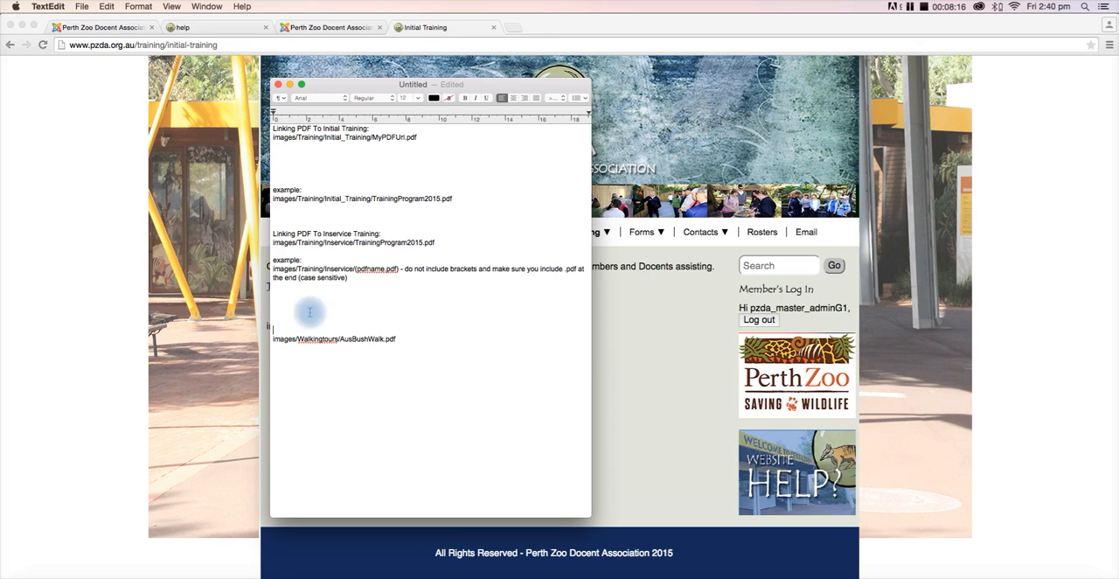
left_click_drag(355, 287, 399, 273)
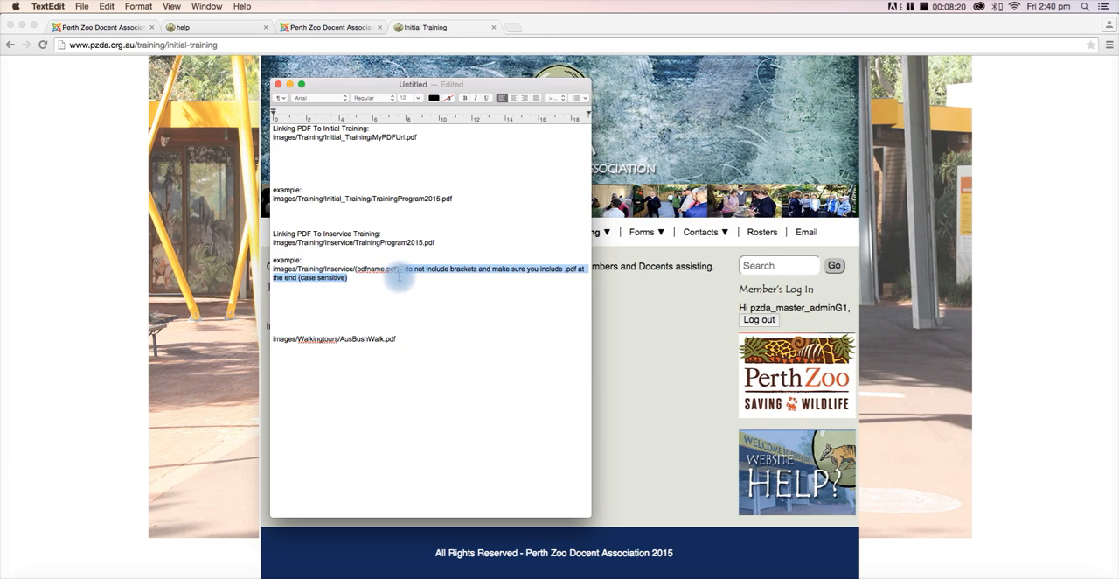
left_click(411, 339)
left_click_drag(410, 339, 267, 278)
key("BackSpace")
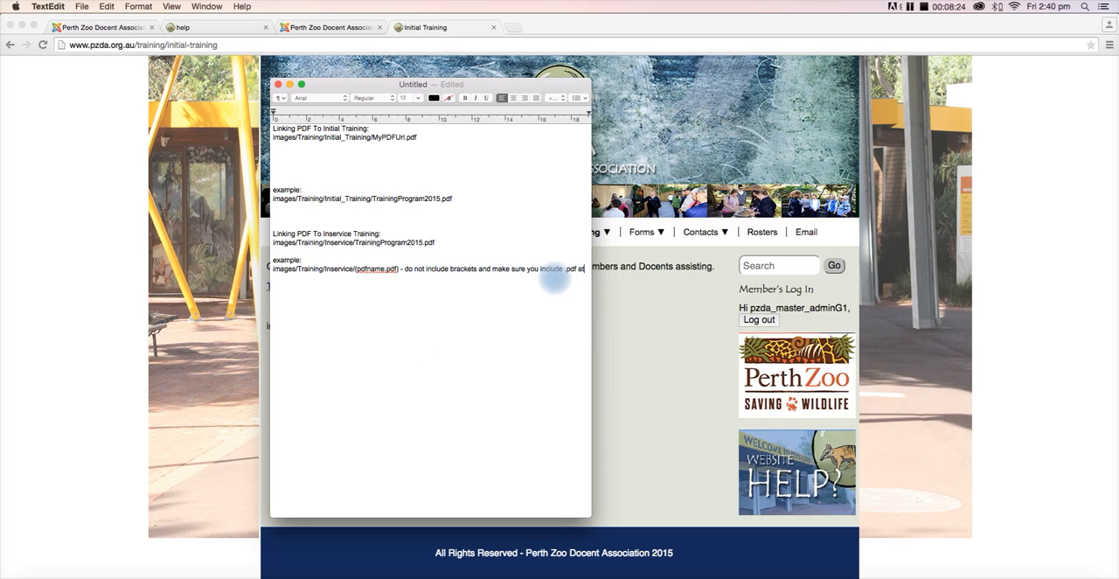
- Delete the rest of the remark after images/Training/Inservice/(pdfname.pdf) in the Inservice Training section
key("BackSpace")
key("BackSpace")
key("BackSpace")
key("BackSpace")
key("BackSpace")
key("BackSpace")
key("BackSpace")
key("BackSpace")
key("BackSpace")
key("BackSpace")
key("BackSpace")
left_click_drag(556, 269, 401, 269)
key("BackSpace")
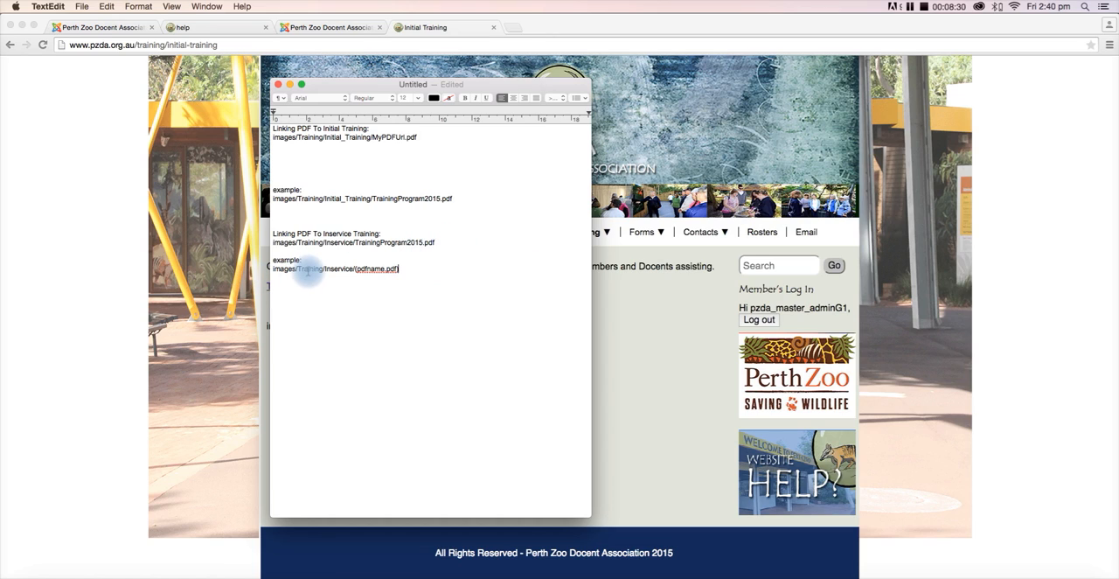
- Undo the deletions in the Inservice Training and Walking Tours sections
key("super+z")
key("super+z")
left_click(433, 358)
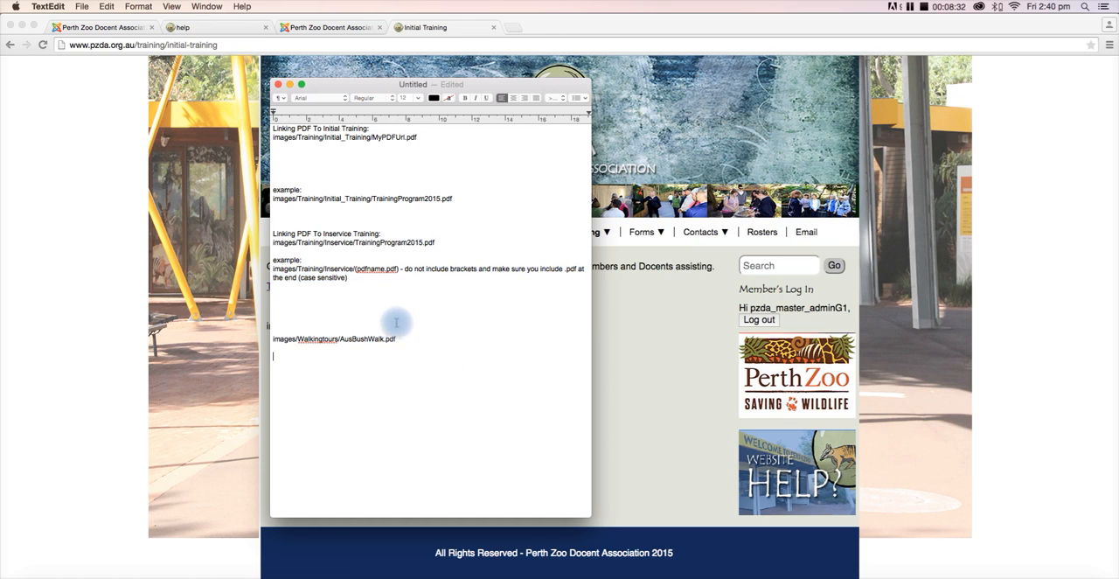
key("super+z")
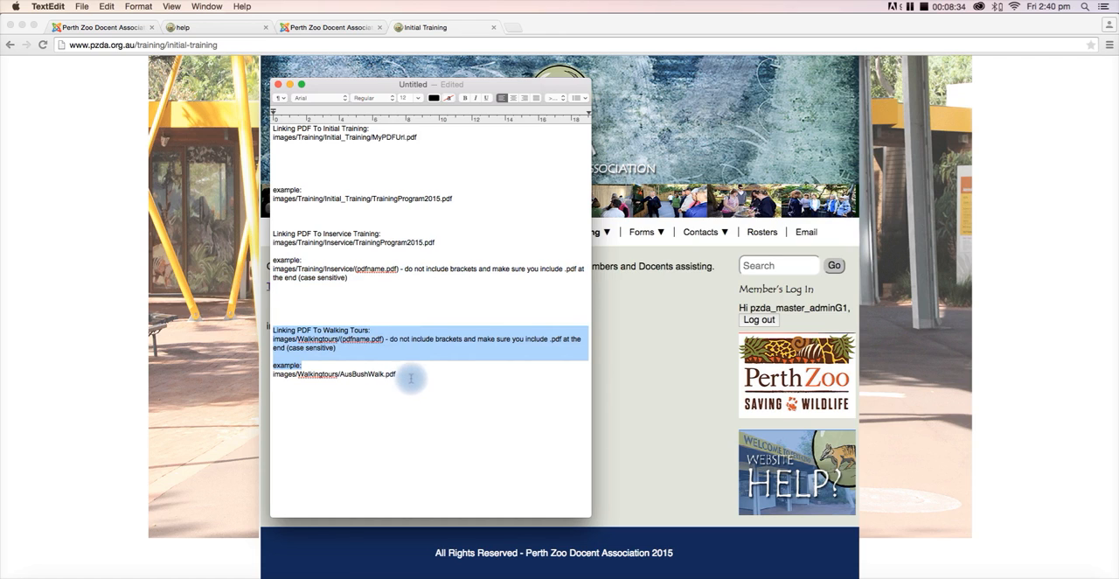
- Delete the remark and example after images/Walkingtours/(pdfname.pdf), and the remark after images/Training/Inservice/(pdfname.pdf)
left_click_drag(411, 378, 268, 354)
key("Delete")
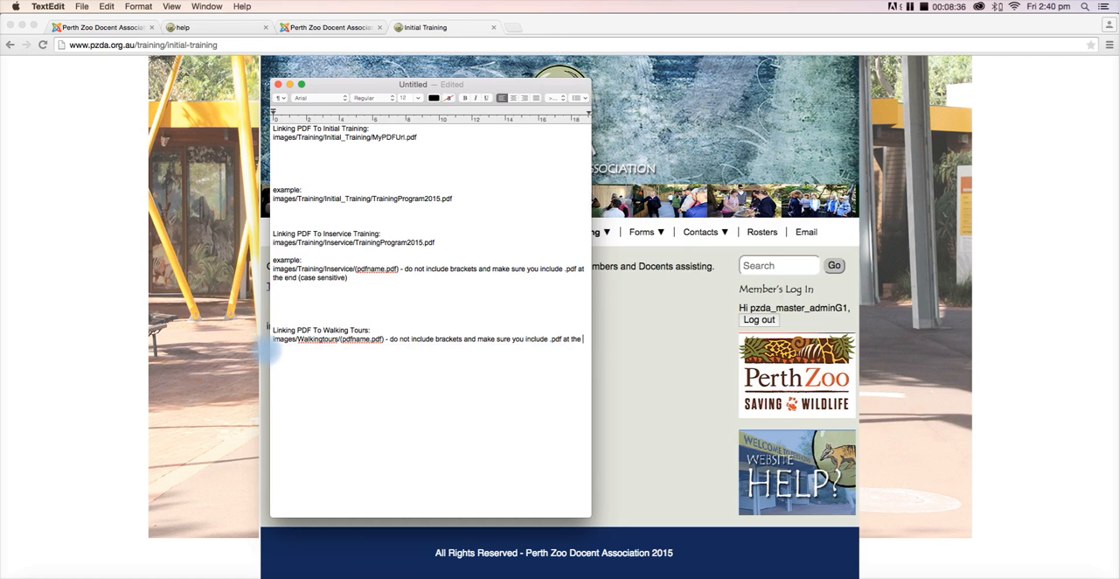
left_click_drag(568, 340, 381, 341)
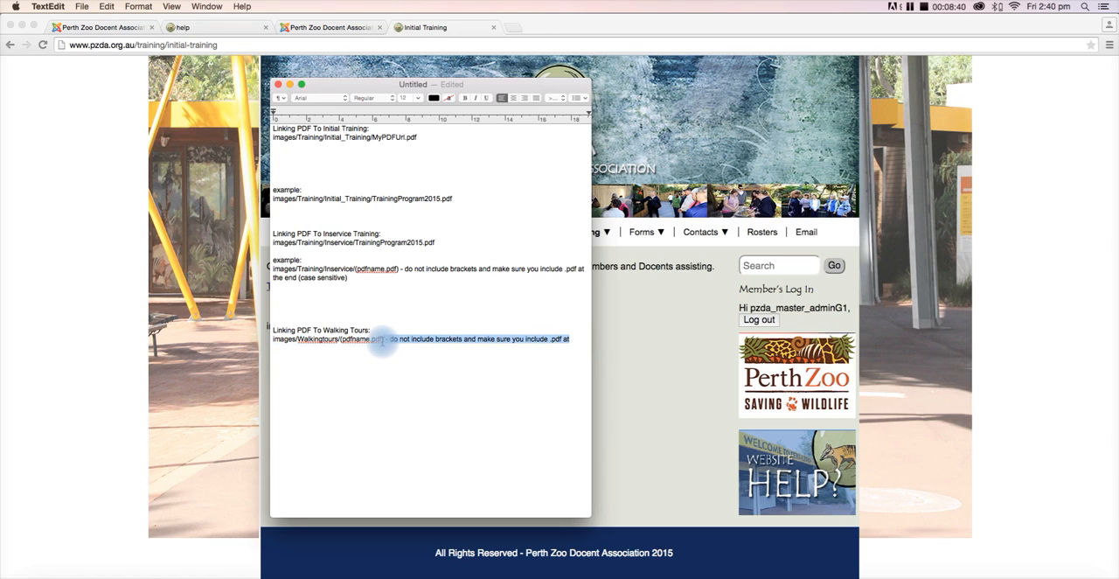
key("Delete")
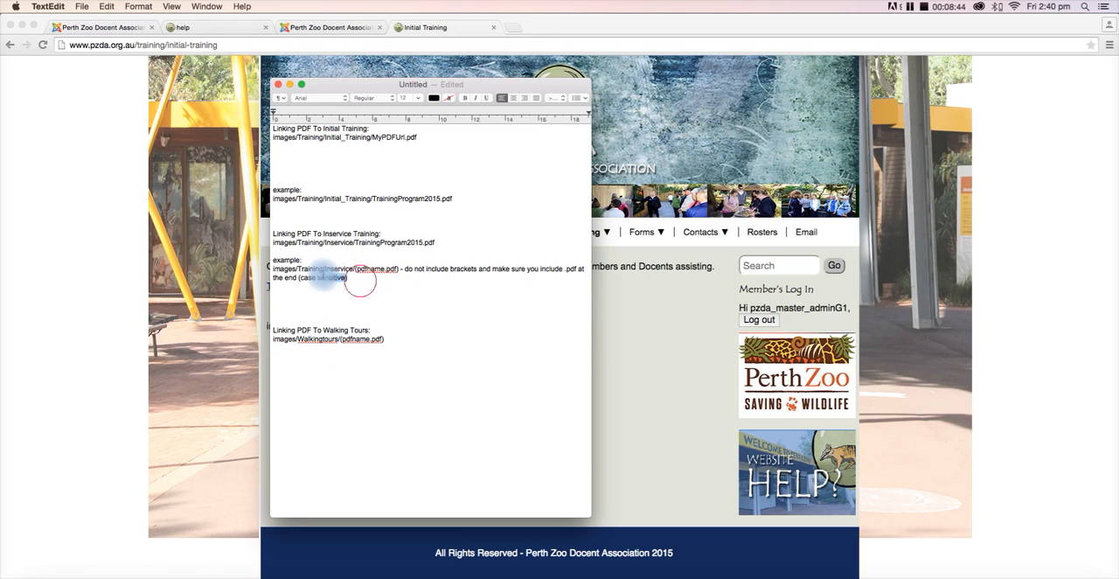
left_click_drag(358, 280, 397, 269)
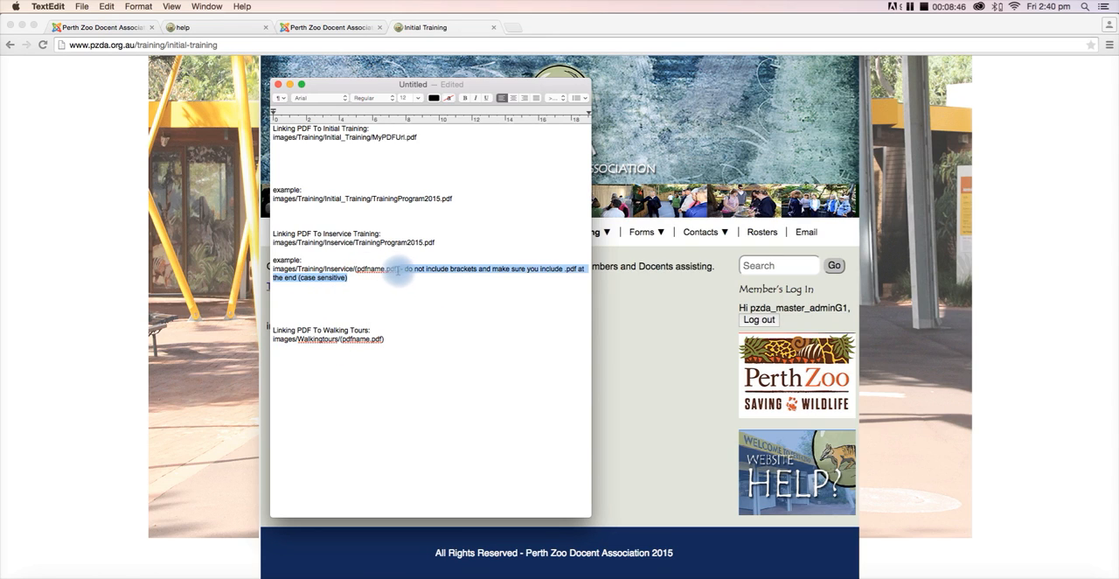
key("Delete")
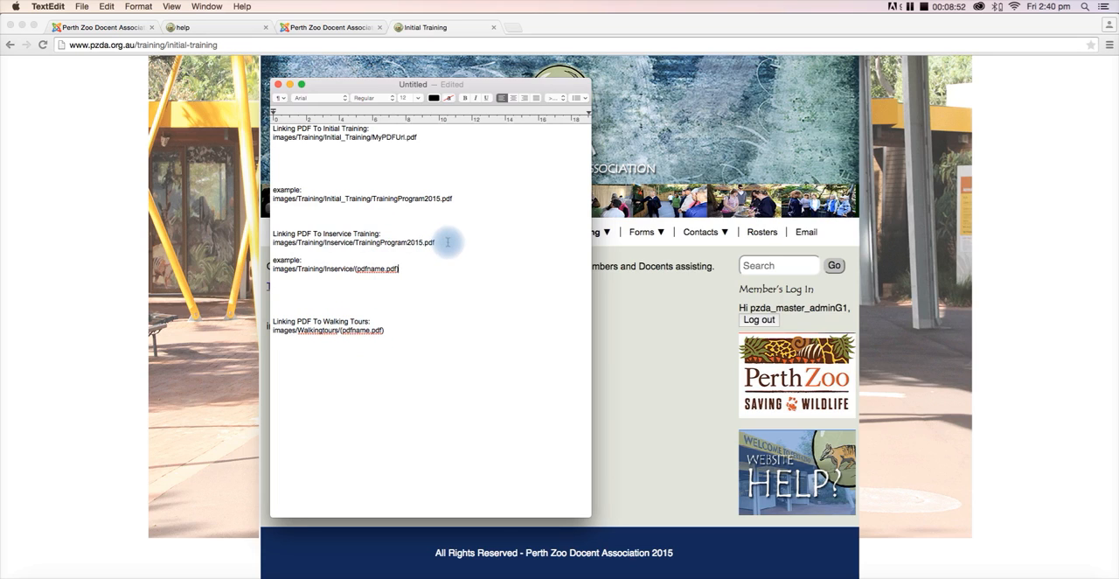
- Delete the text below the Initial Training path through images/Training/Inservice/TrainingProgram2015.pdf, and replace MyPDFUrl.pdf with (pdfname.pdf) in the Initial Training path
left_click_drag(436, 242, 278, 148)
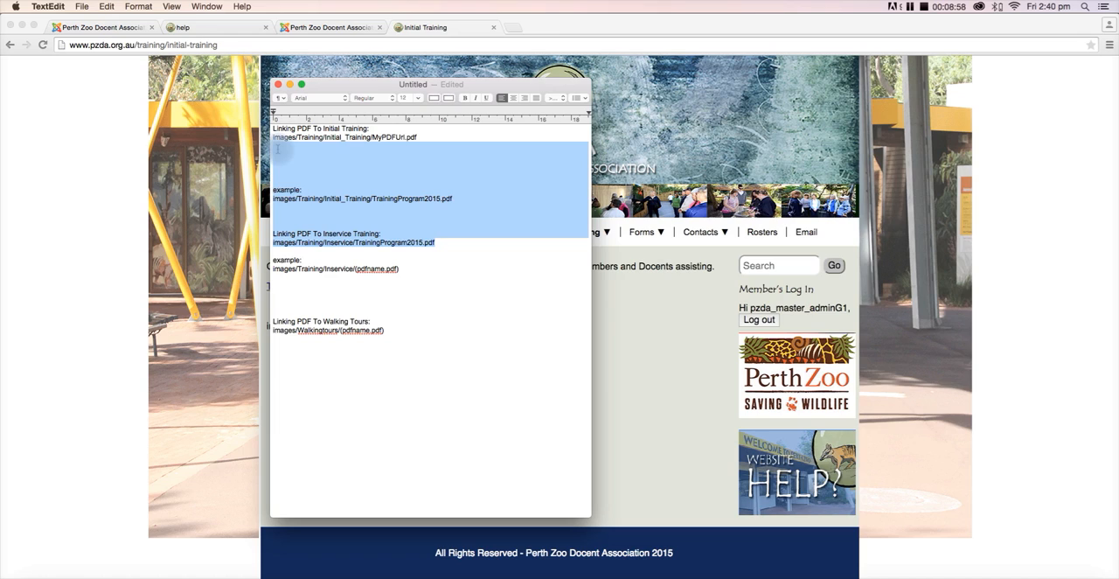
key("BackSpace")
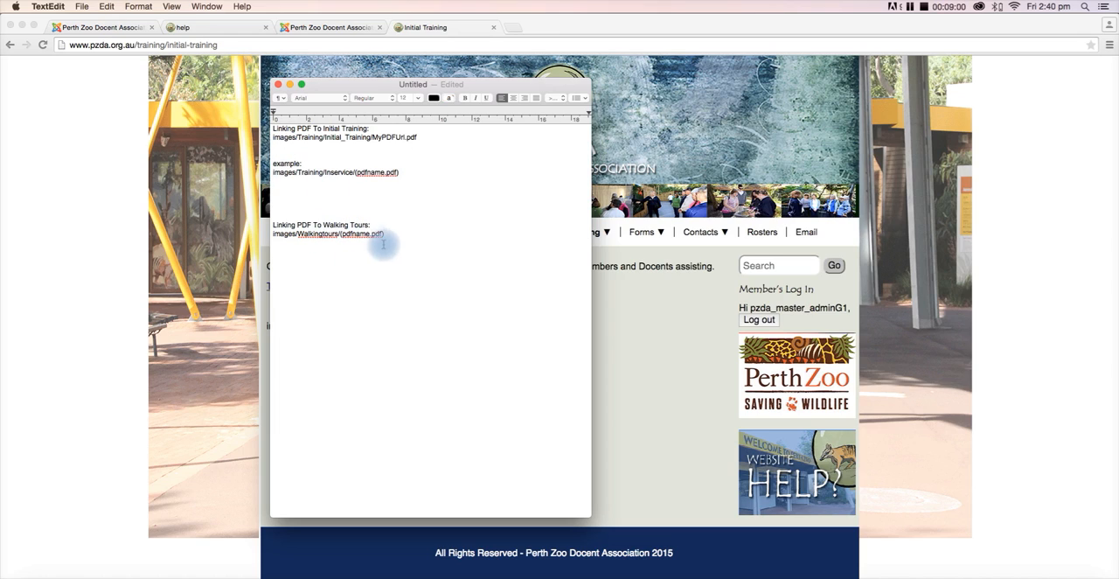
left_click_drag(383, 245, 341, 238)
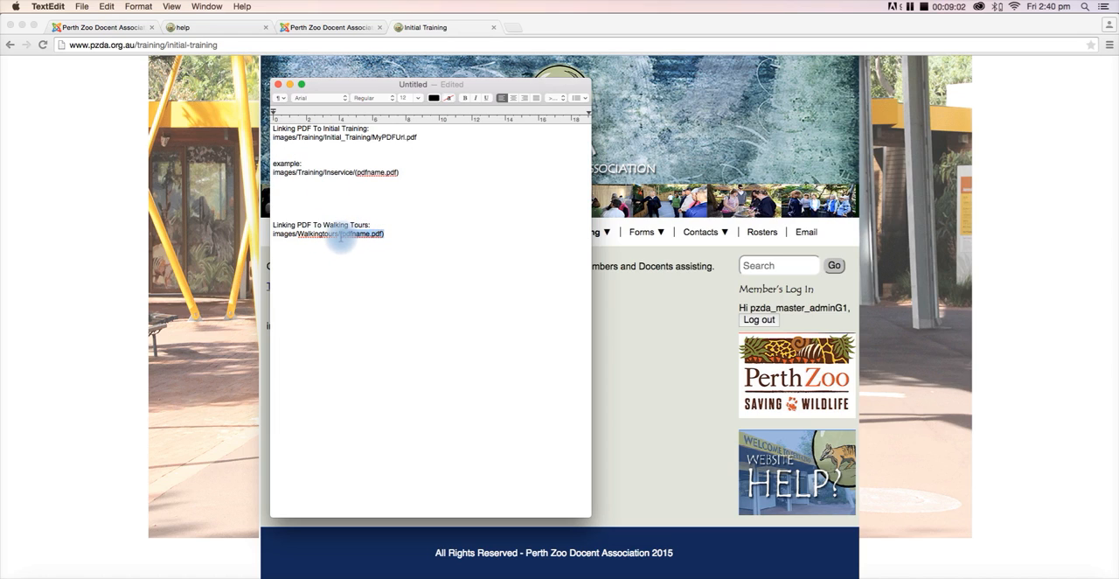
left_click_drag(418, 138, 374, 138)
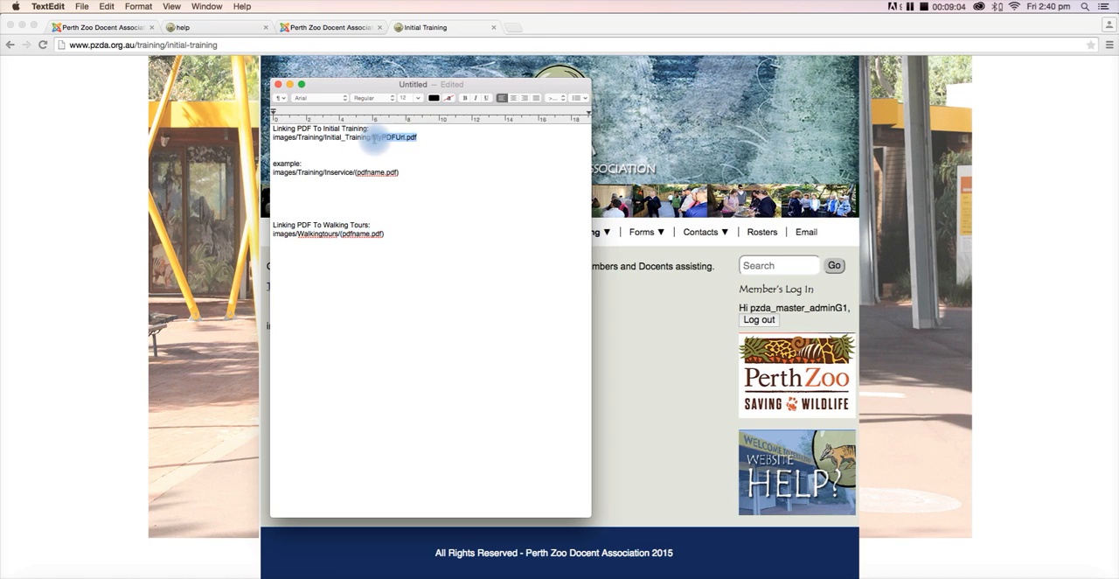
double_click(341, 172)
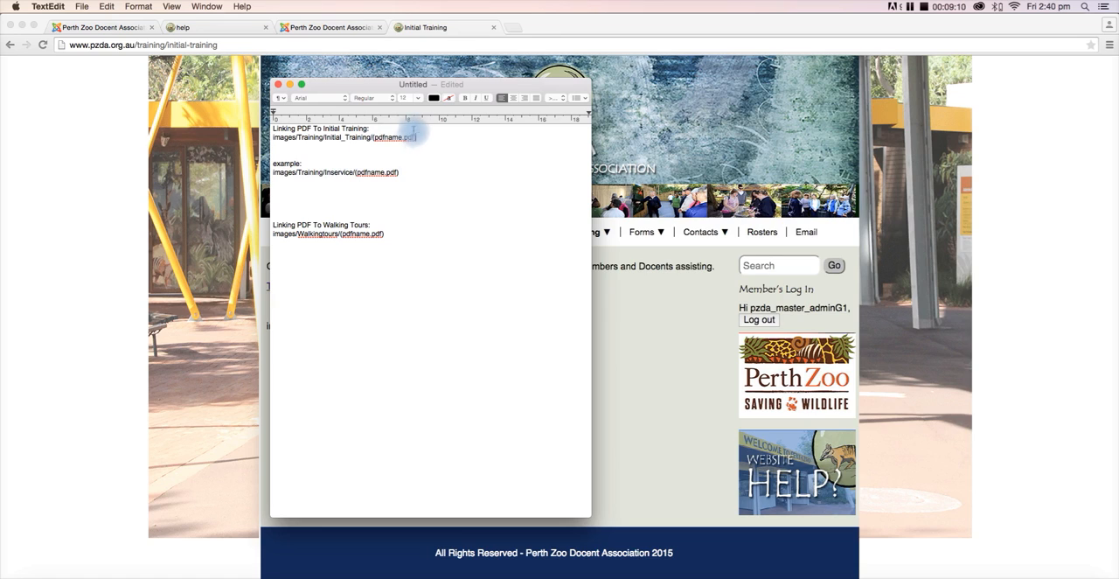
- Replace the example: label above the Inservice path with Inservice, and highlight the Initial Training and Walking Tours paths
left_click_drag(417, 137, 274, 137)
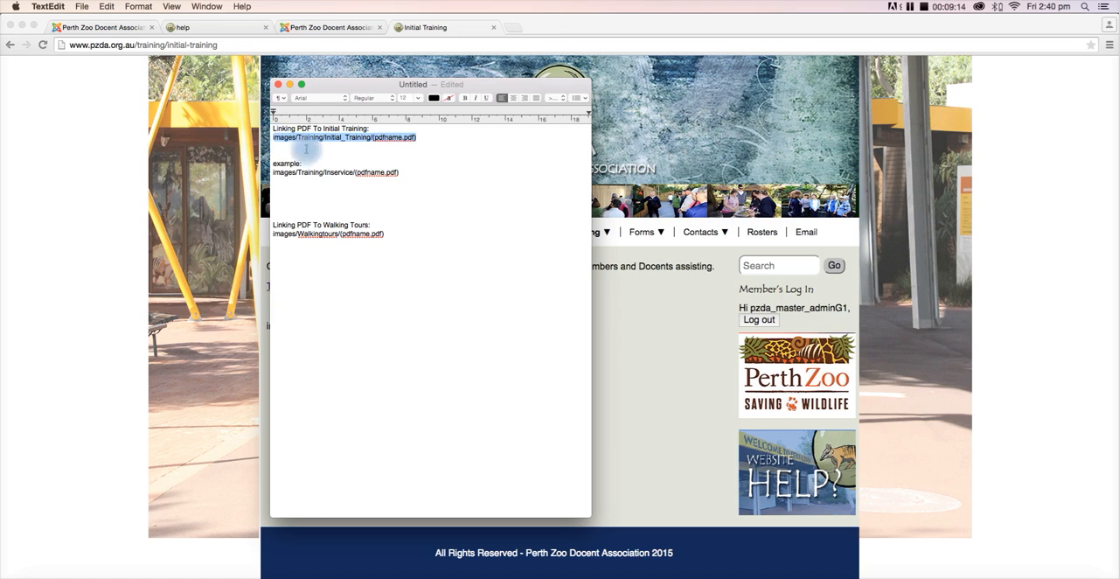
left_click_drag(400, 172, 268, 163)
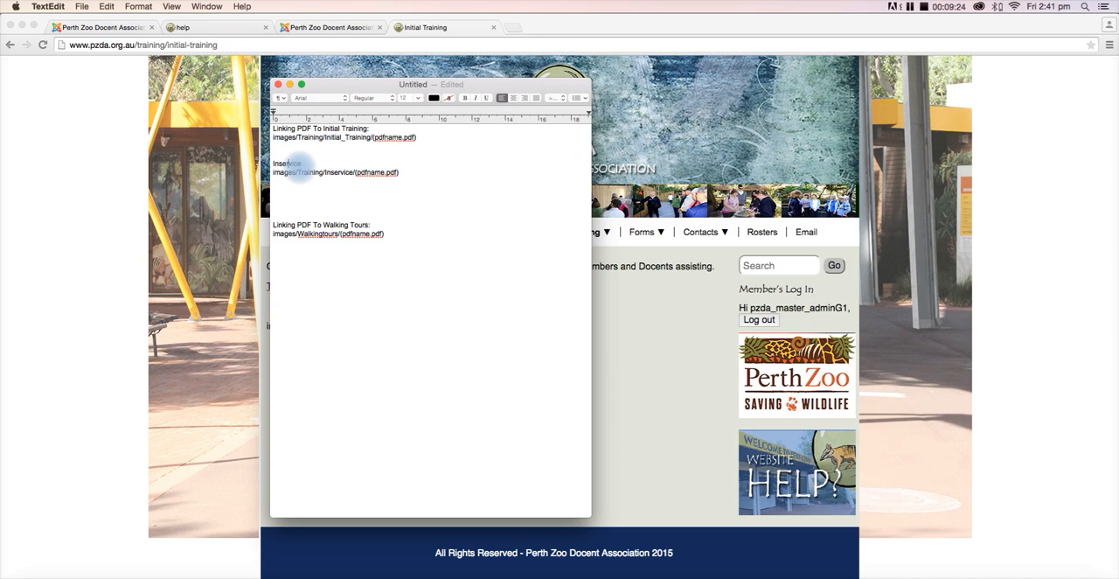
left_click_drag(389, 235, 269, 235)
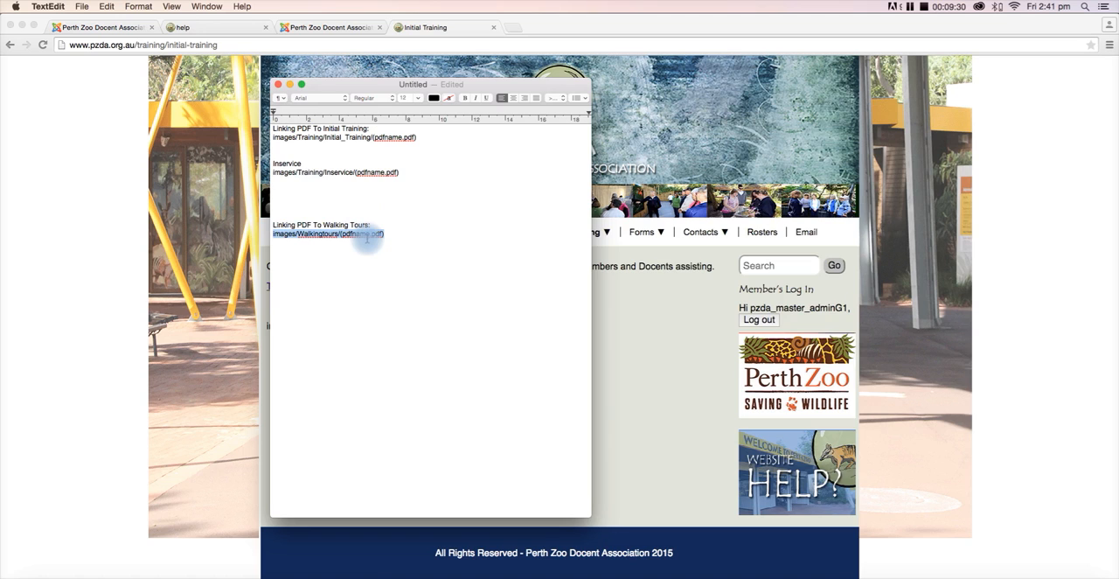
- Switch to the Initial Training article in Joomla and review the Training Program 2015 link's URL and target, leaving the link settings without editing them
left_click(90, 28)
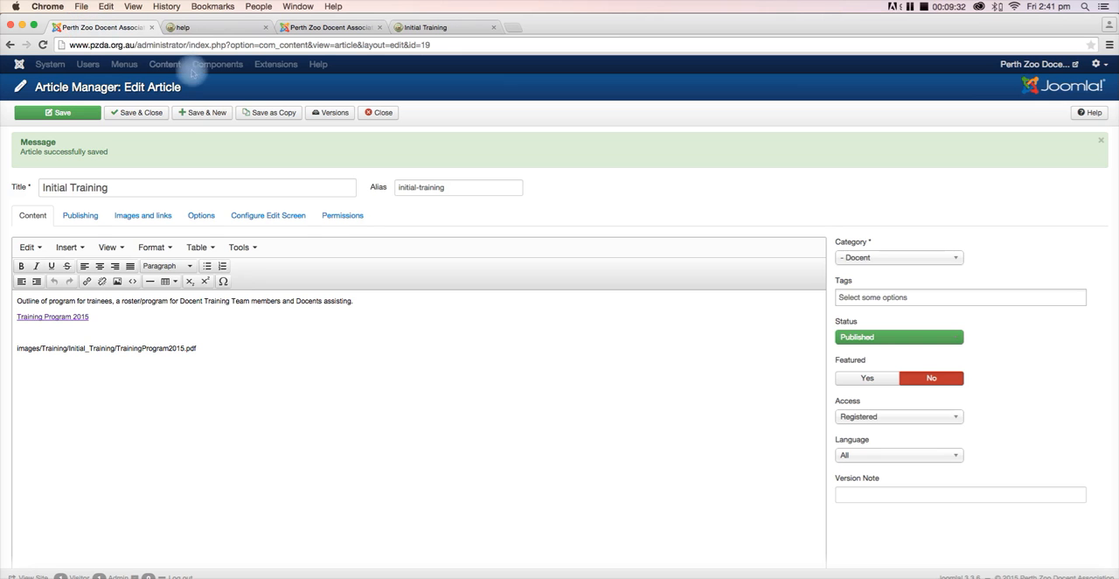
left_click_drag(90, 316, 21, 315)
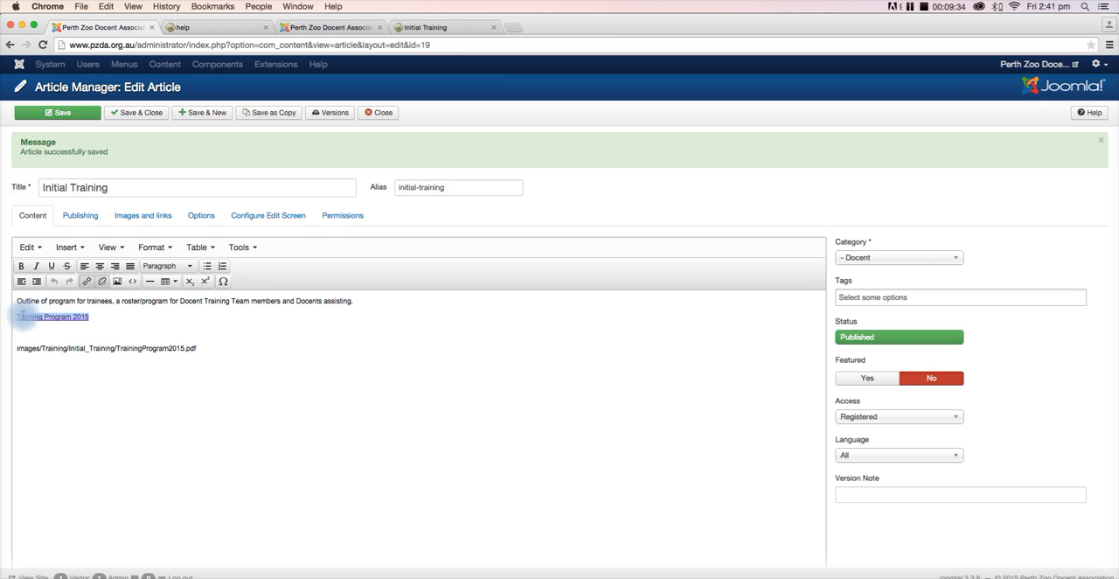
left_click(86, 282)
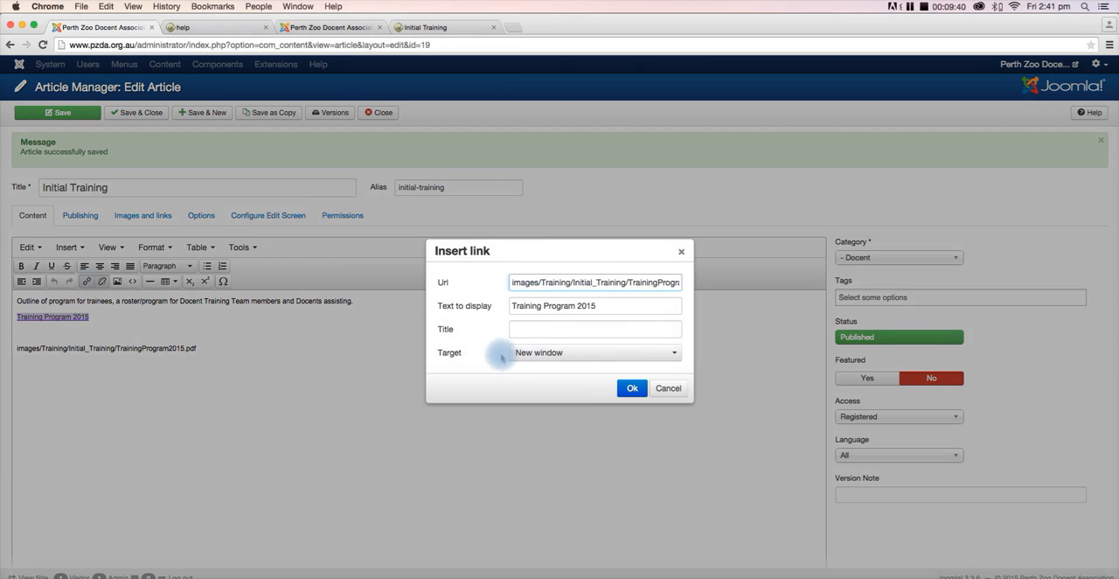
left_click(560, 352)
left_click(632, 387)
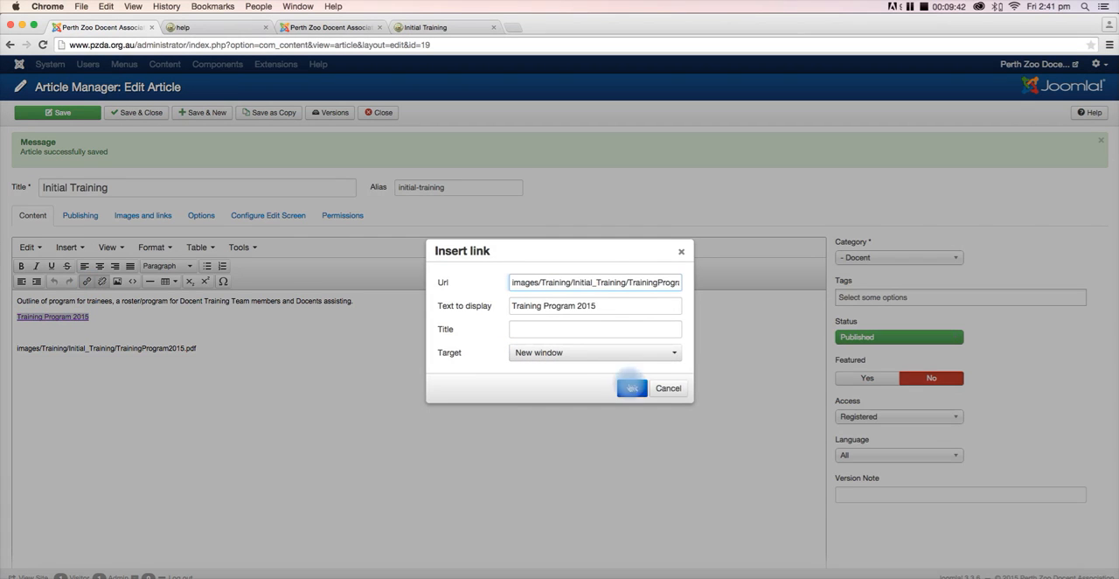
left_click(665, 390)
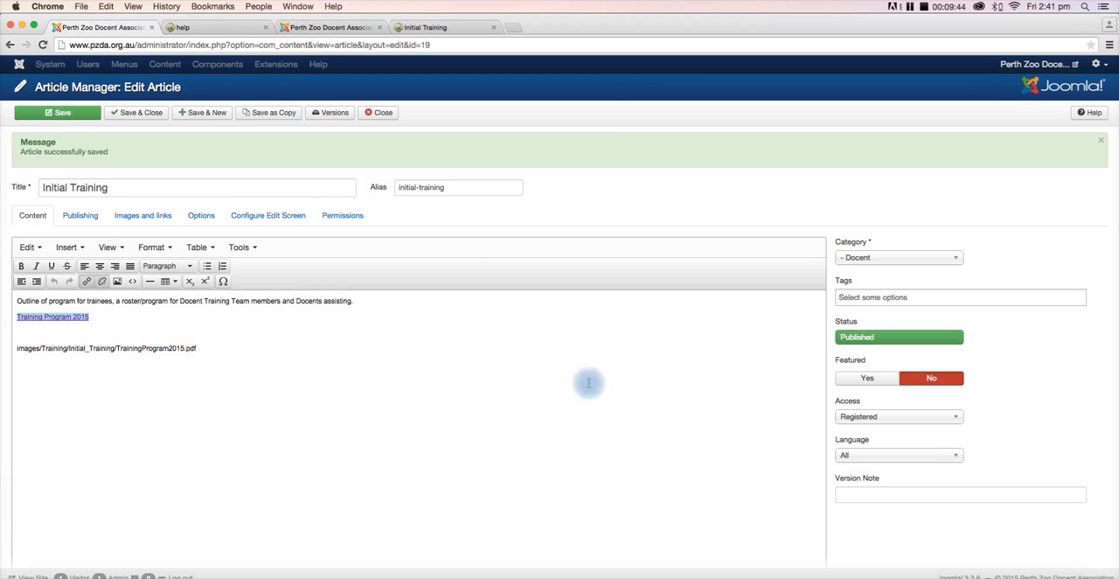